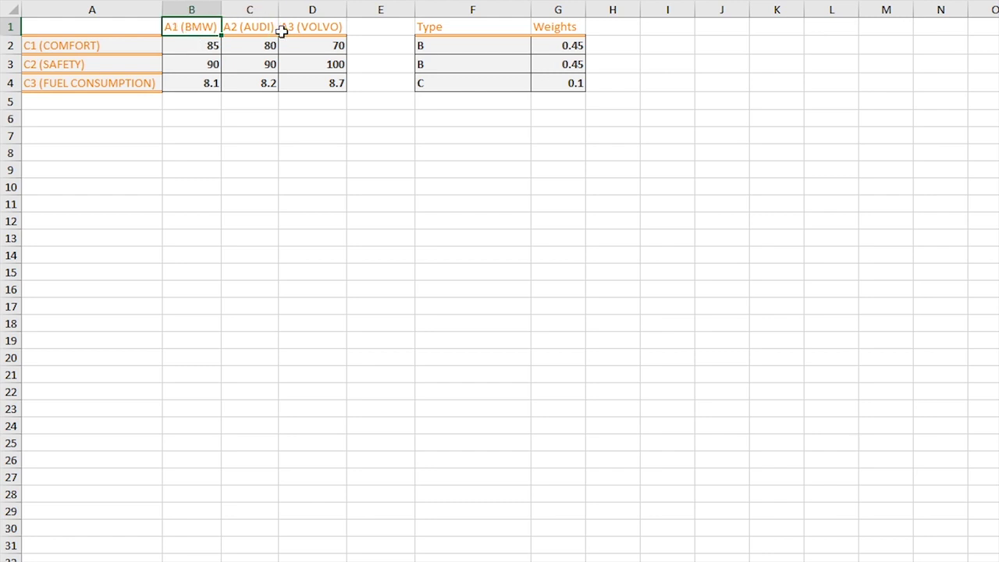
Step: Examine the three car alternatives and the comfort, safety and fuel consumption criteria in the decision matrix
click(258, 29)
click(314, 30)
drag(191, 28, 195, 105)
drag(238, 30, 250, 154)
drag(312, 37, 327, 123)
click(200, 51)
drag(200, 54, 96, 70)
click(57, 72)
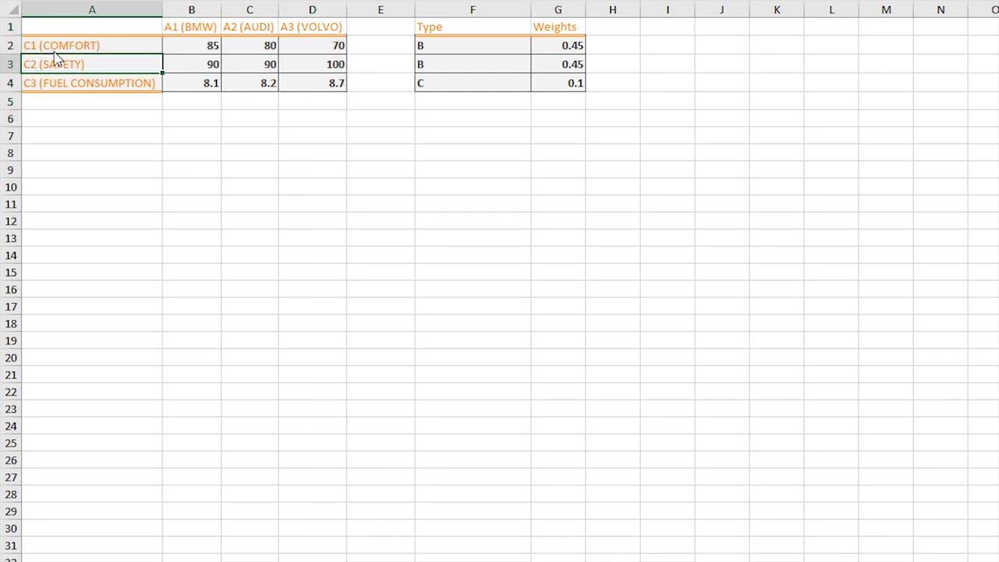
click(58, 47)
click(69, 67)
Step: Review the comfort, safety and fuel consumption scores of the three cars row by row
click(206, 45)
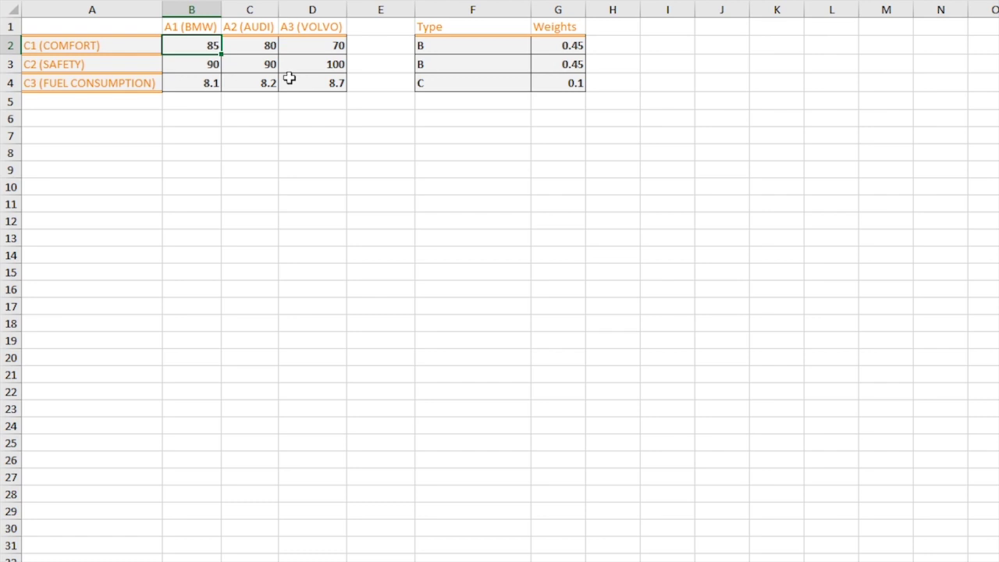
drag(205, 45, 322, 47)
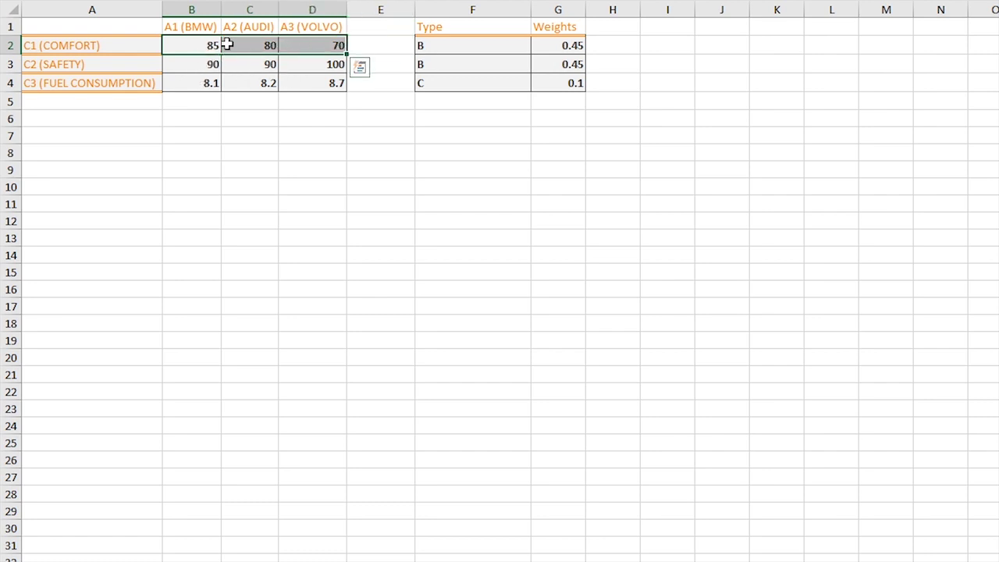
drag(195, 67, 317, 62)
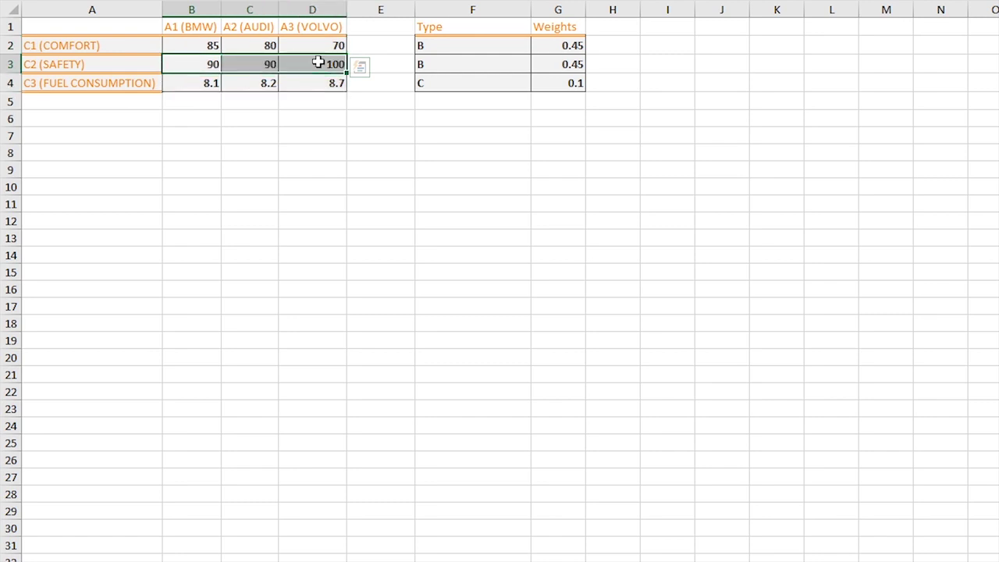
drag(212, 83, 316, 86)
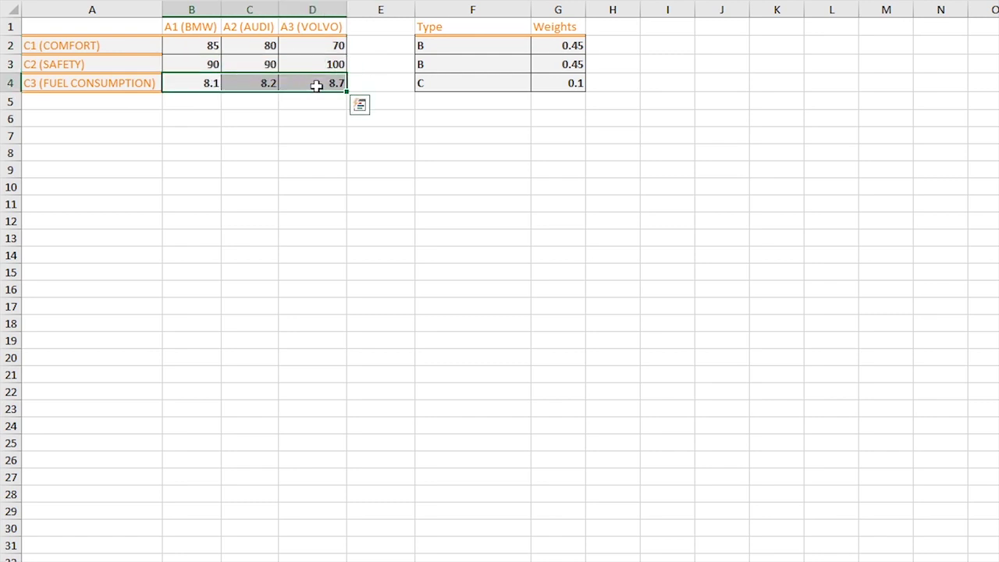
click(265, 114)
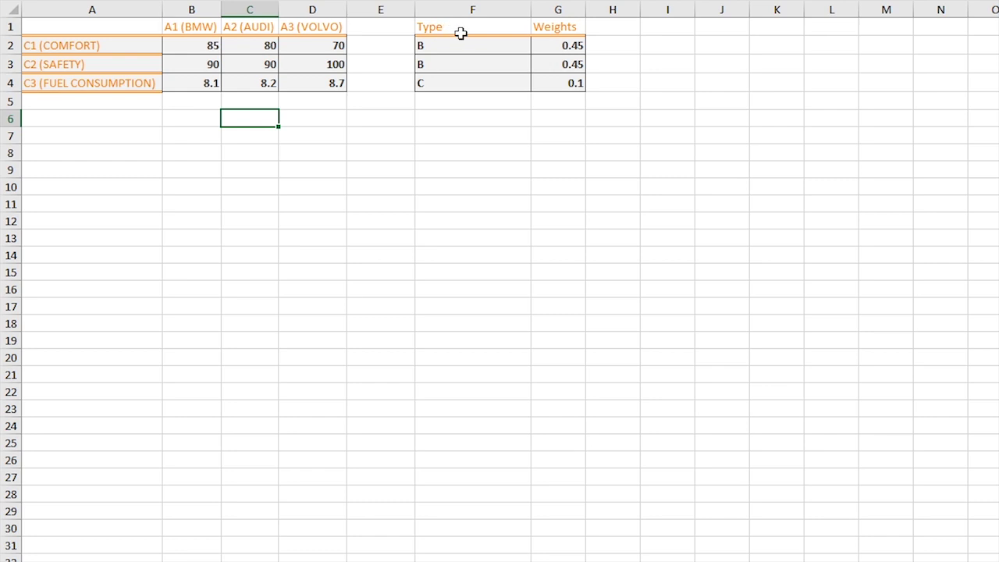
Step: Examine the type assigned to each criterion, comparing each criterion's row with its entry in the Type column
drag(116, 54, 264, 63)
click(102, 44)
drag(105, 44, 322, 43)
drag(111, 69, 327, 67)
drag(160, 85, 324, 83)
click(443, 48)
click(446, 66)
click(446, 81)
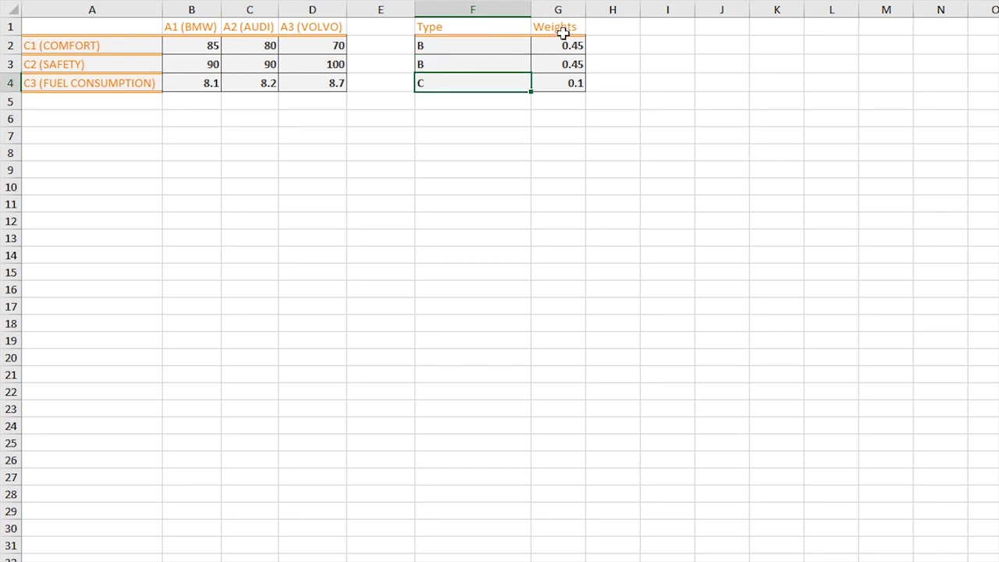
Step: Review the weights assigned to the comfort, safety and fuel consumption criteria
drag(90, 49, 306, 50)
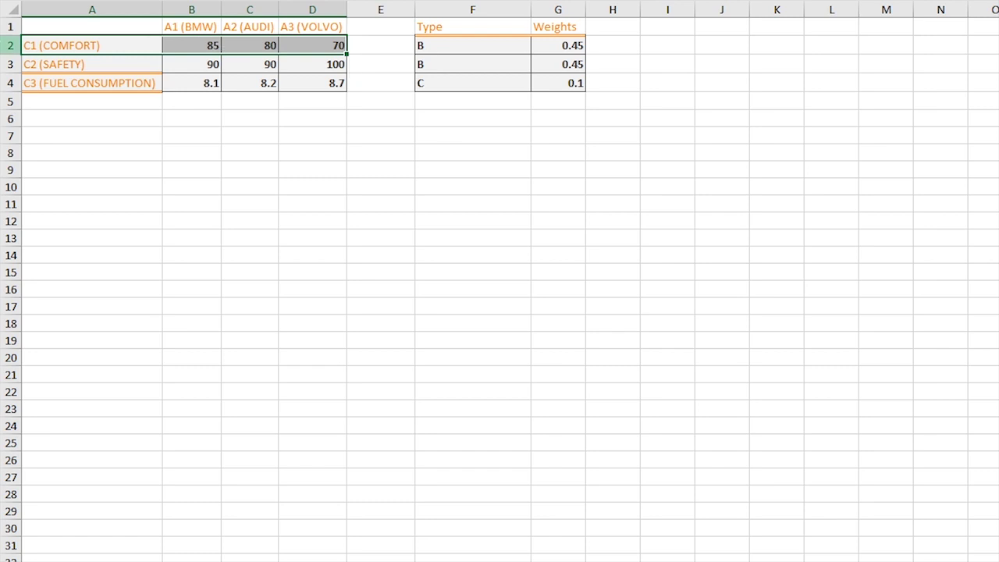
click(580, 45)
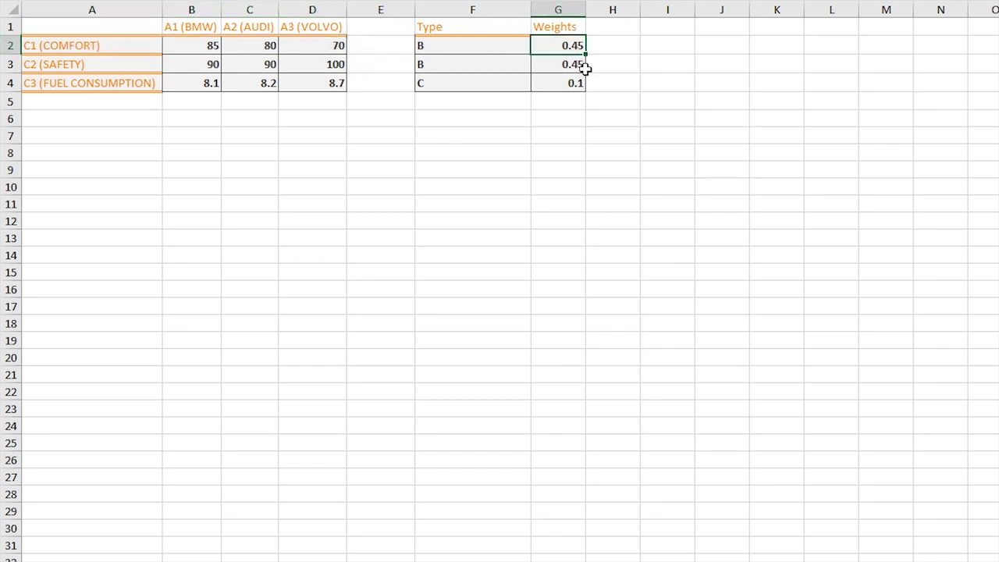
drag(77, 52, 82, 64)
drag(566, 45, 570, 66)
click(565, 82)
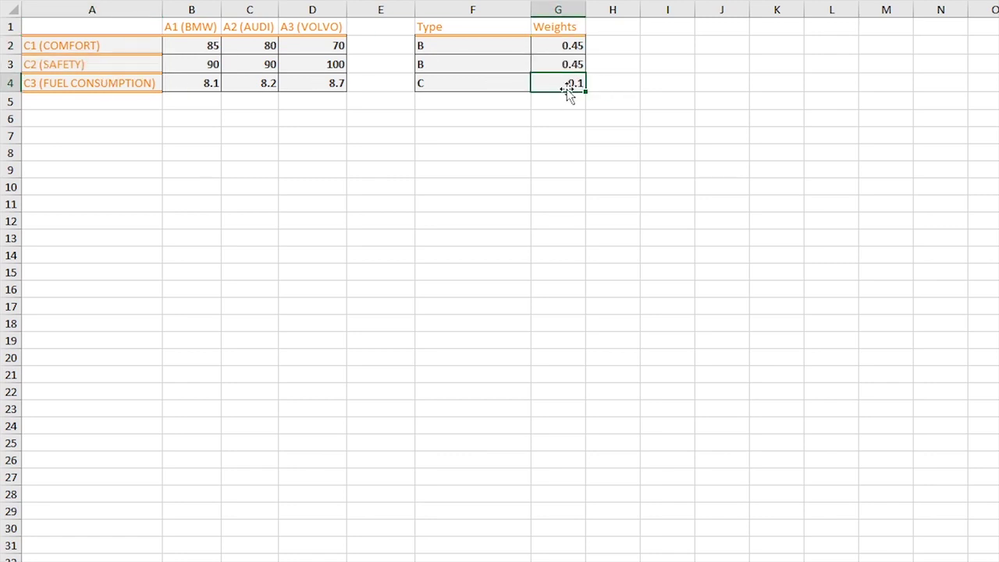
click(509, 115)
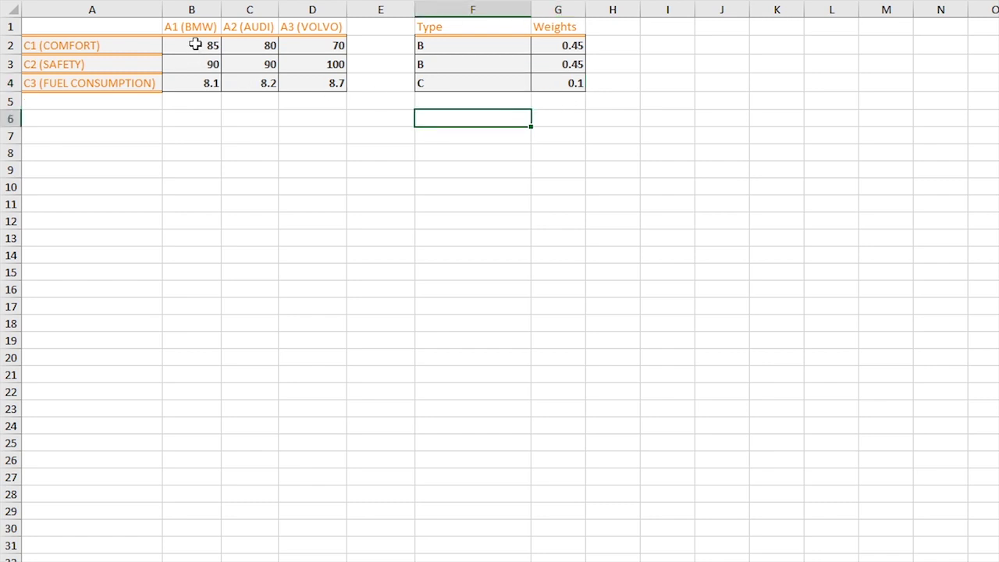
drag(207, 30, 320, 36)
click(330, 63)
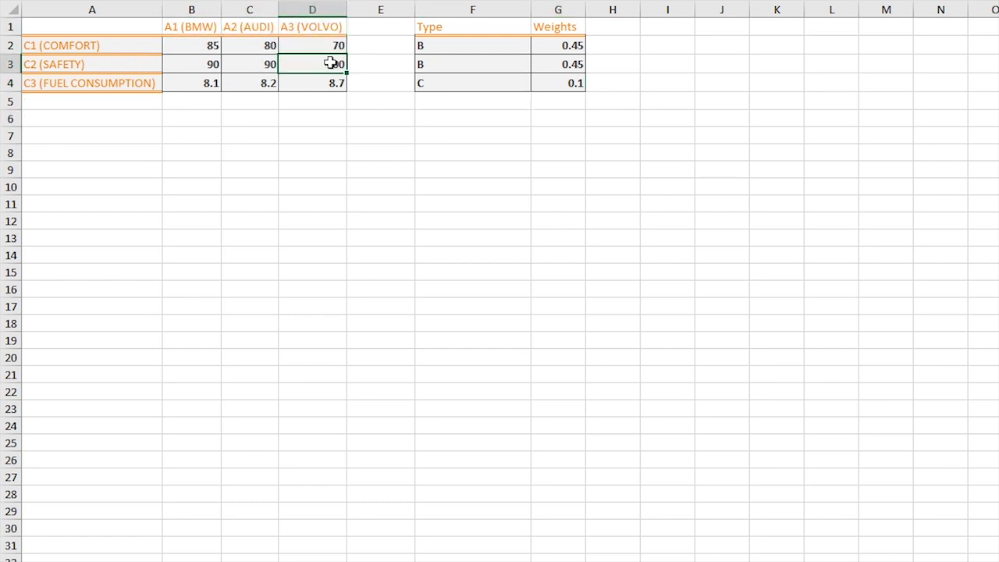
click(408, 101)
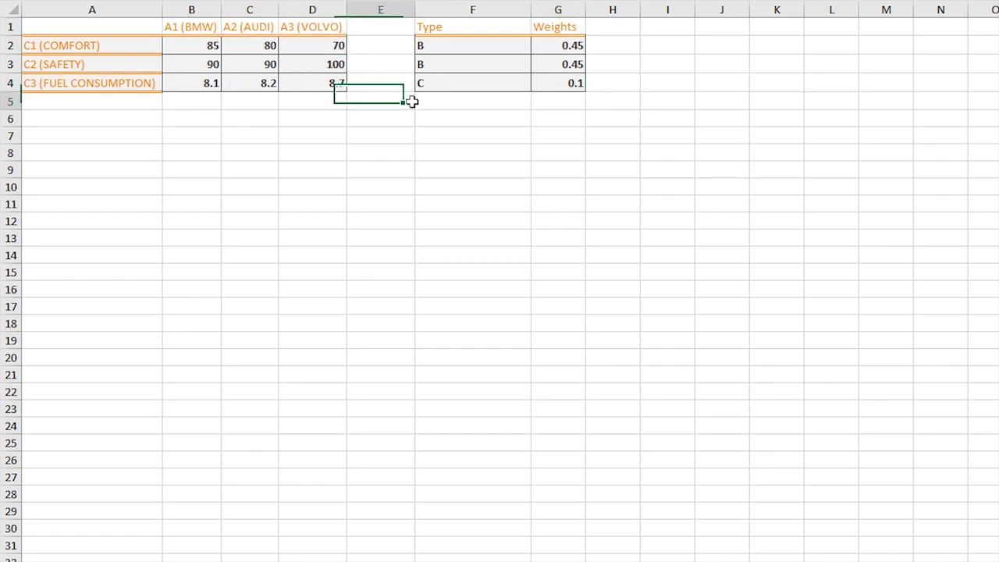
Step: Normalize BMW's comfort score in cell B9 with the formula =B2/85
click(197, 192)
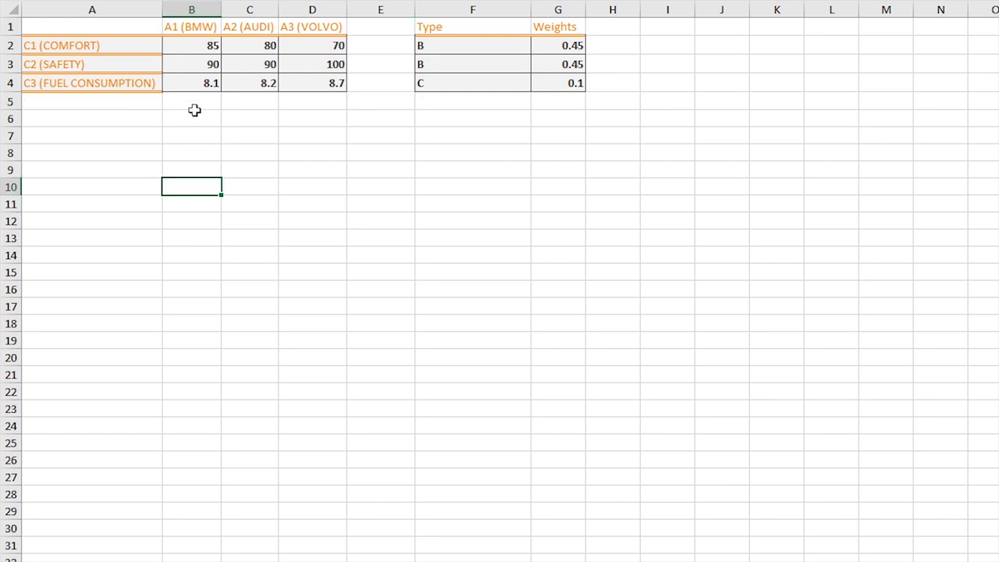
drag(194, 48, 324, 51)
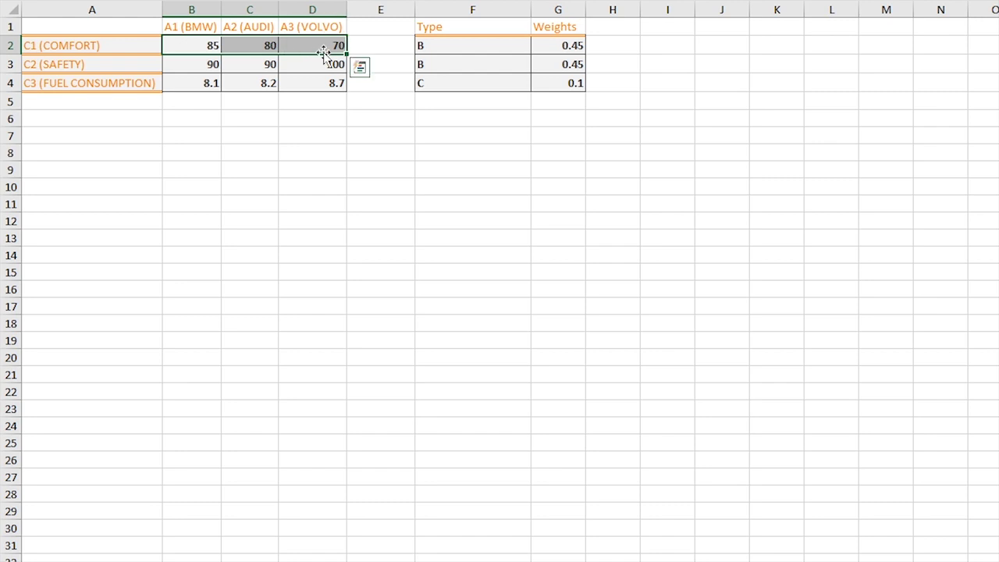
click(192, 171)
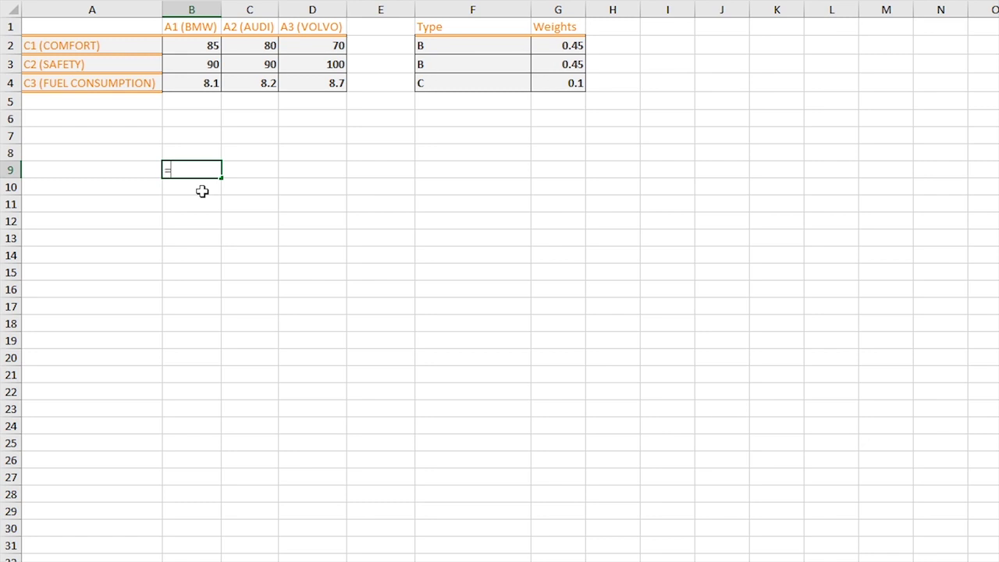
click(205, 46)
text(/85)
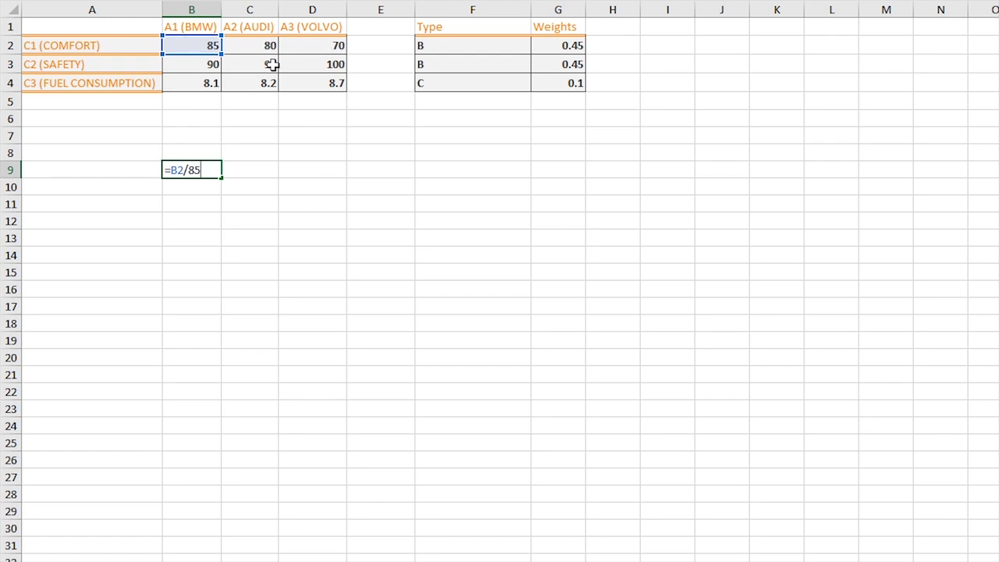
key(Return)
Step: Normalize Audi's comfort score in cell C9 with the formula =C2/85
click(250, 171)
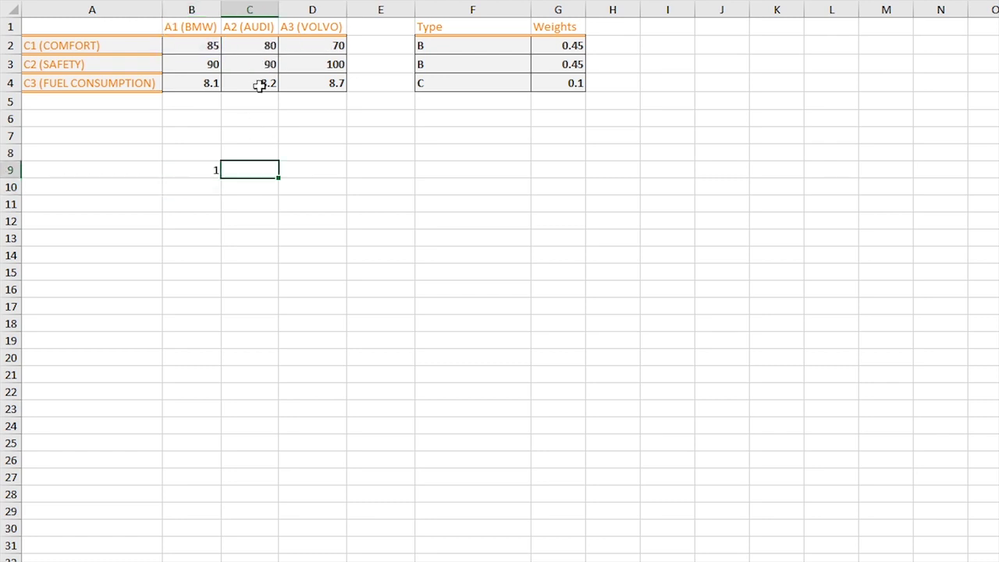
text(=)
click(252, 43)
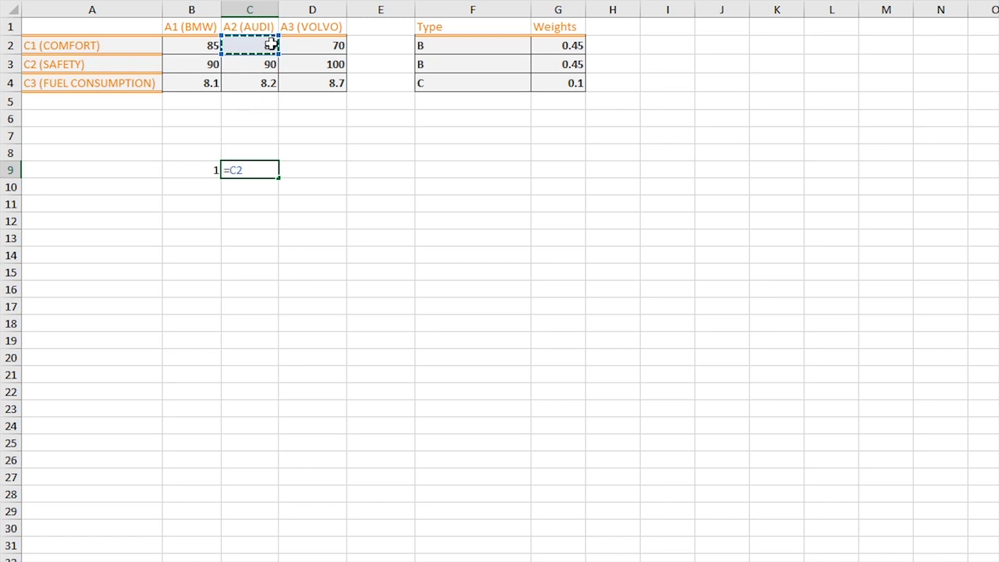
text(/)
key(Return)
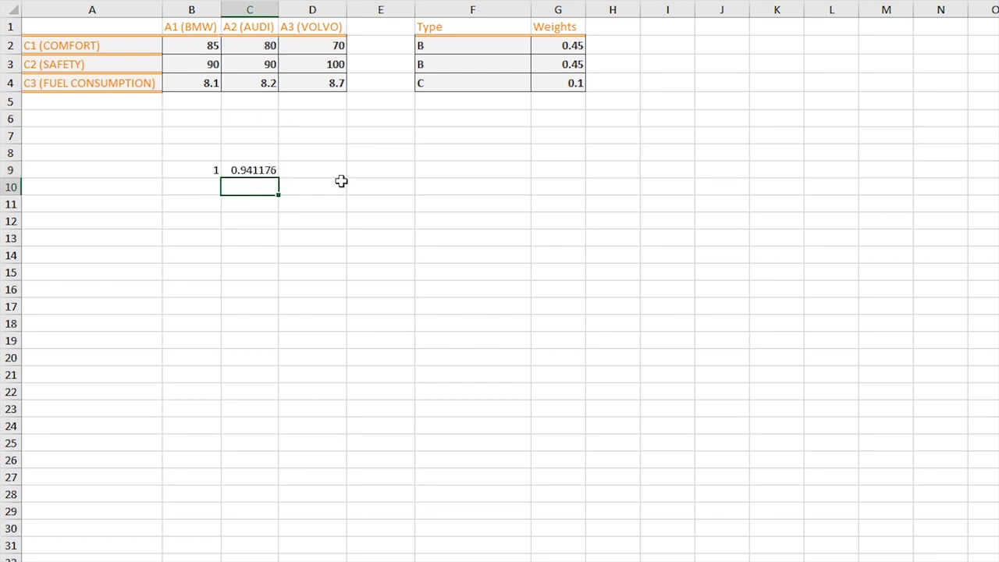
Step: Normalize Volvo's comfort score in cell D9 with the formula =D2/85
click(334, 168)
text(=)
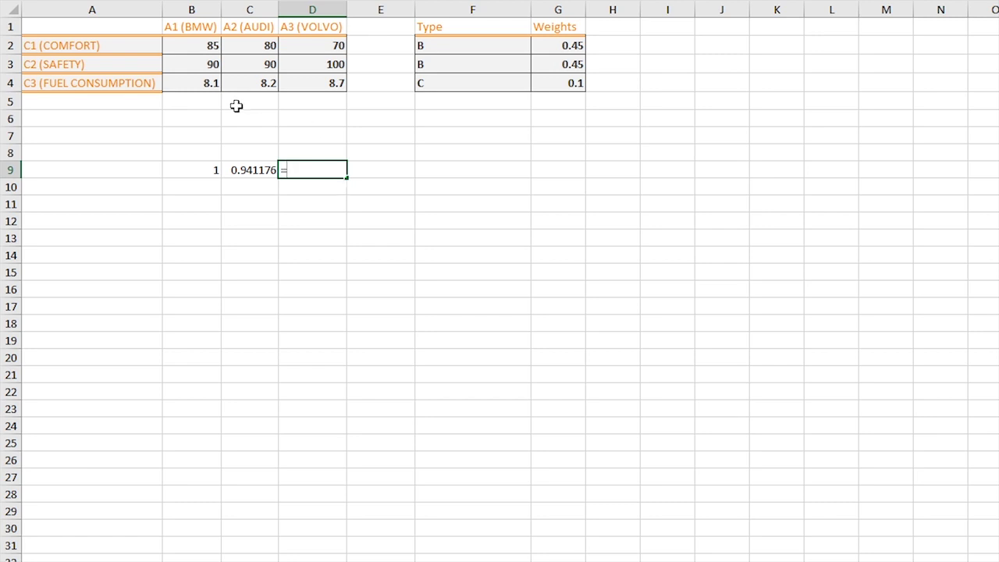
click(331, 44)
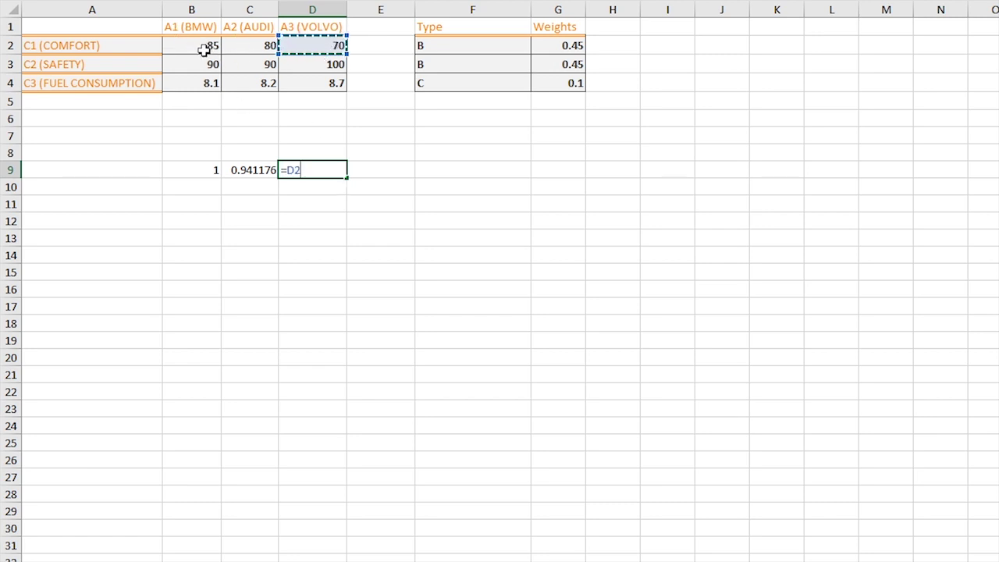
text(/)
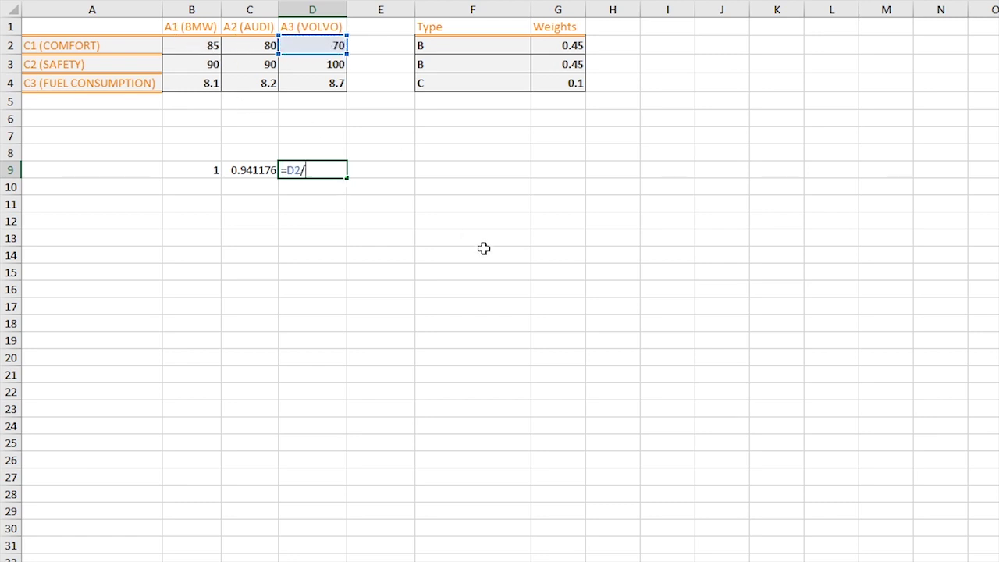
text(85)
key(Return)
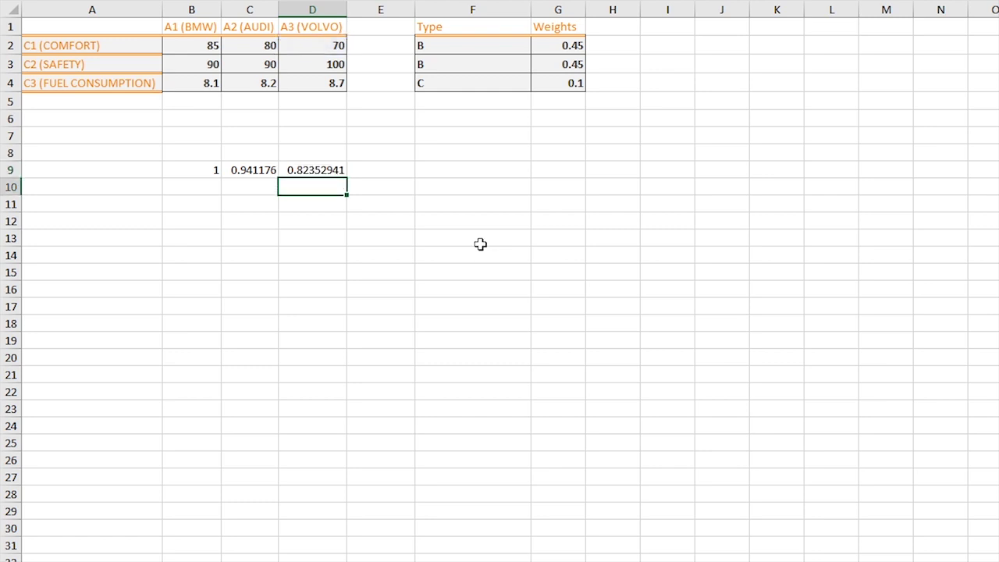
Step: Normalize BMW's safety score in cell B10 with the formula =B3/100
click(207, 68)
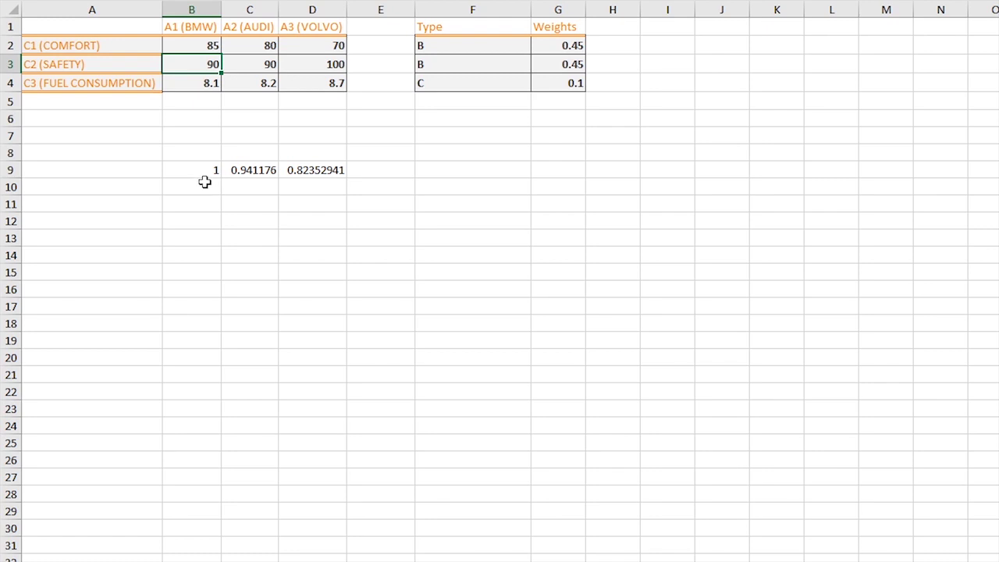
click(206, 185)
click(211, 66)
key(Down)
click(197, 185)
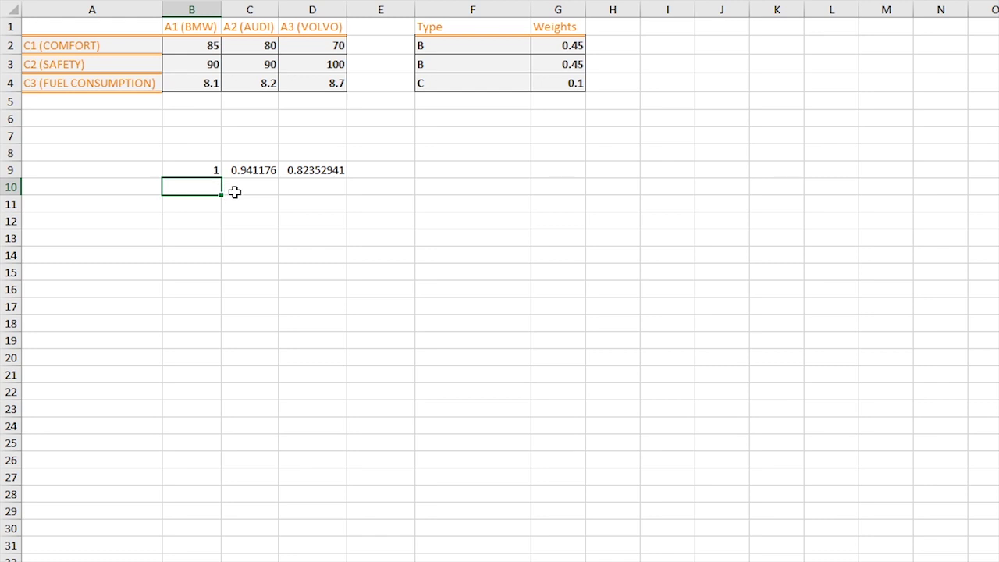
text(=)
click(203, 64)
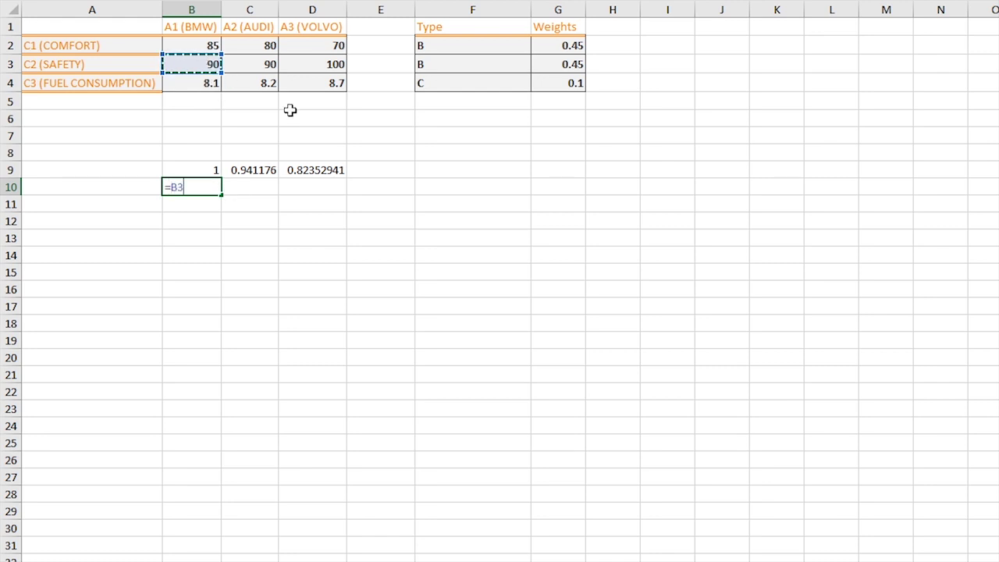
text(/100)
key(Return)
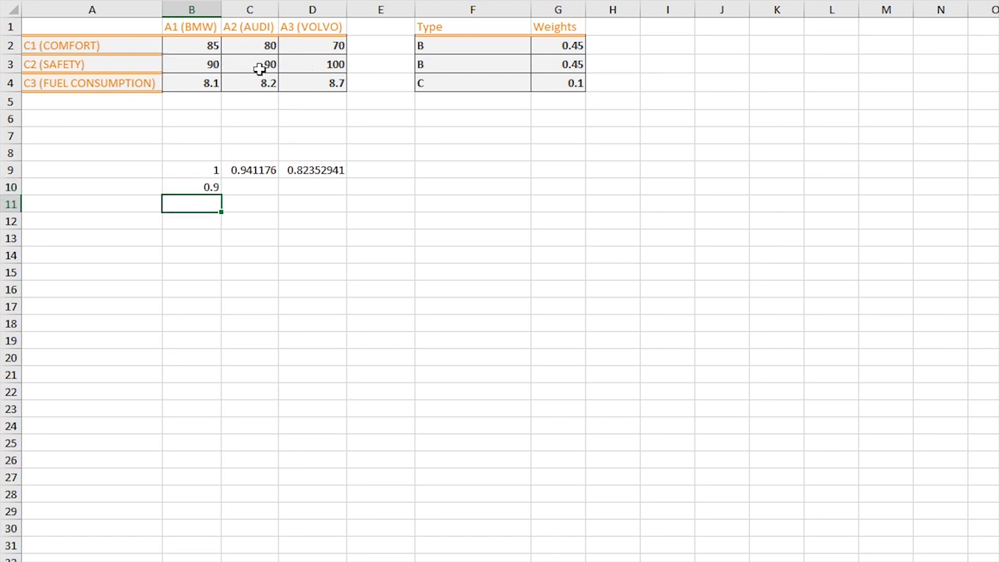
Step: Normalize Audi's safety score in cell C10 with the formula =C3/100
click(249, 188)
text(=)
click(269, 65)
text(/)
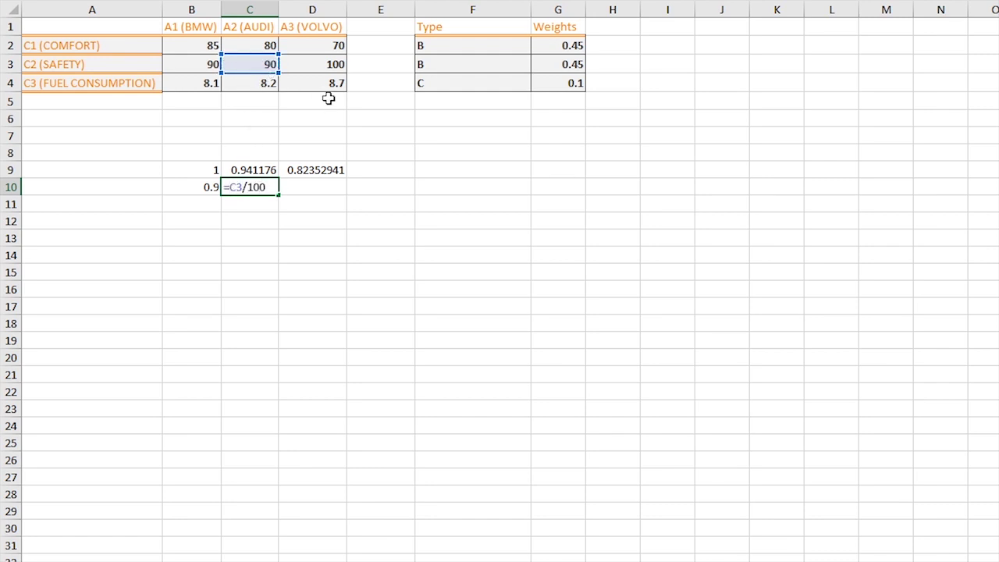
text(100)
key(Return)
Step: Normalize Volvo's safety score in cell D10 with the formula =D3/100
click(322, 188)
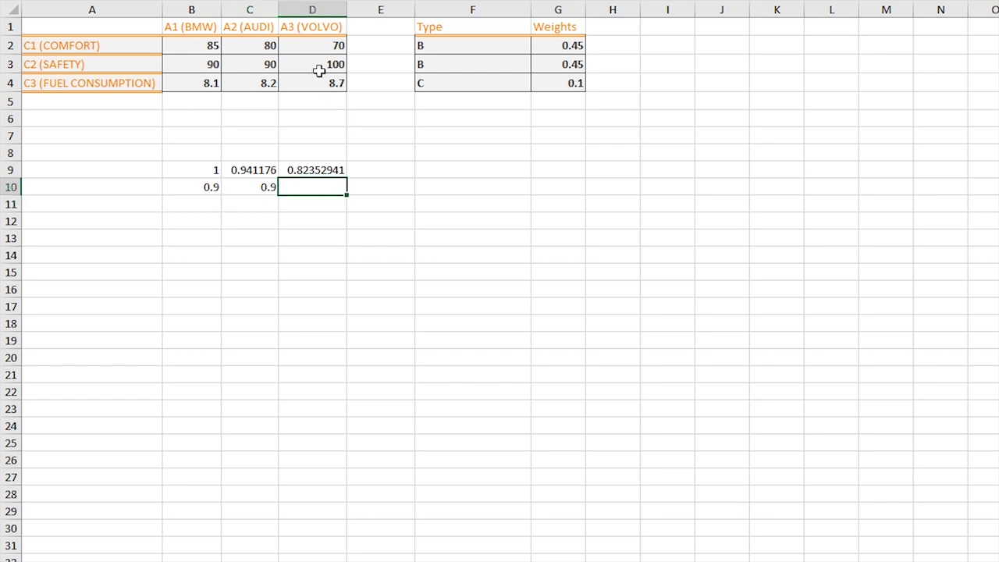
text(=)
click(340, 68)
text(/)
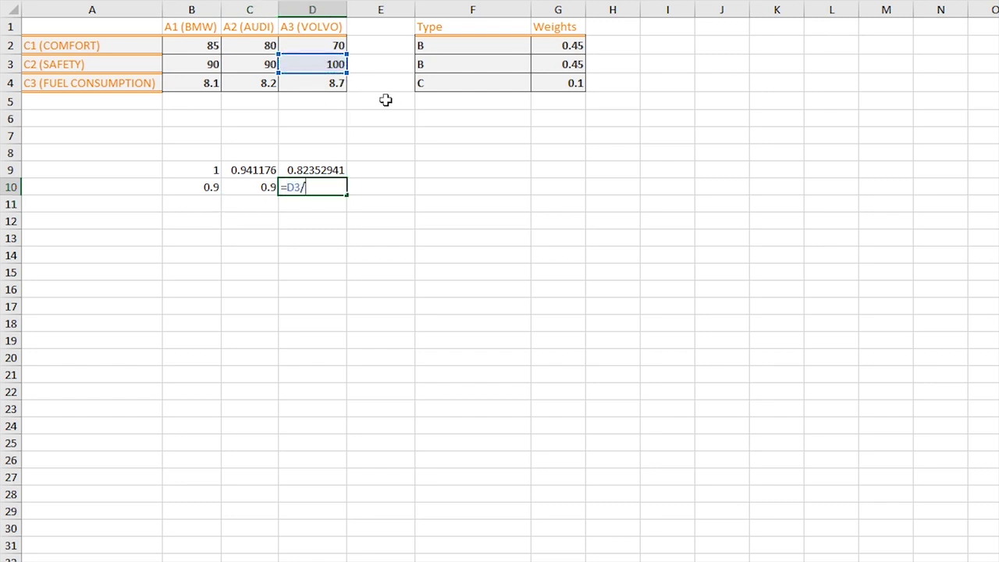
text(100)
key(Return)
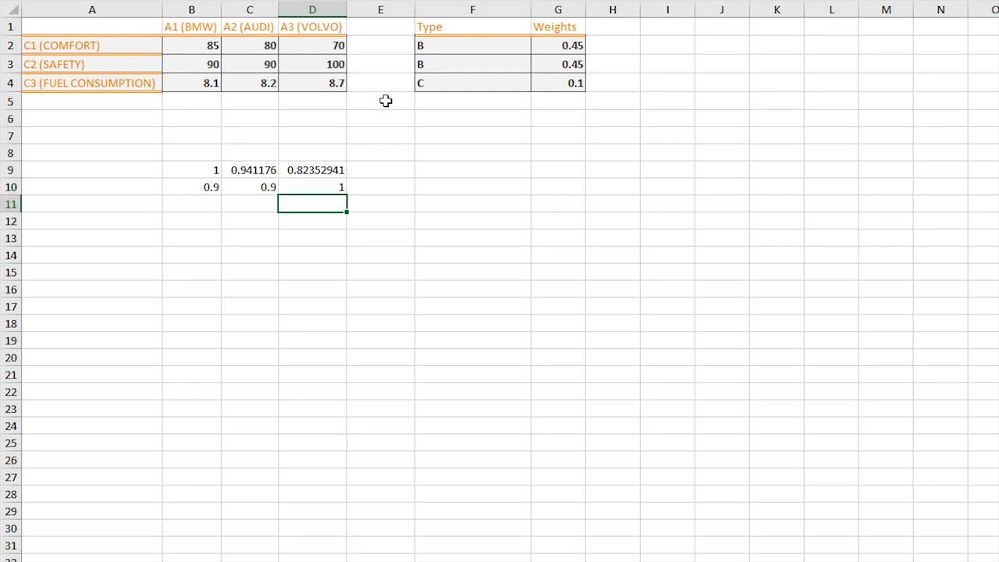
Step: Normalize BMW's fuel consumption in cell B11 with the formula =8.1/B4
click(328, 220)
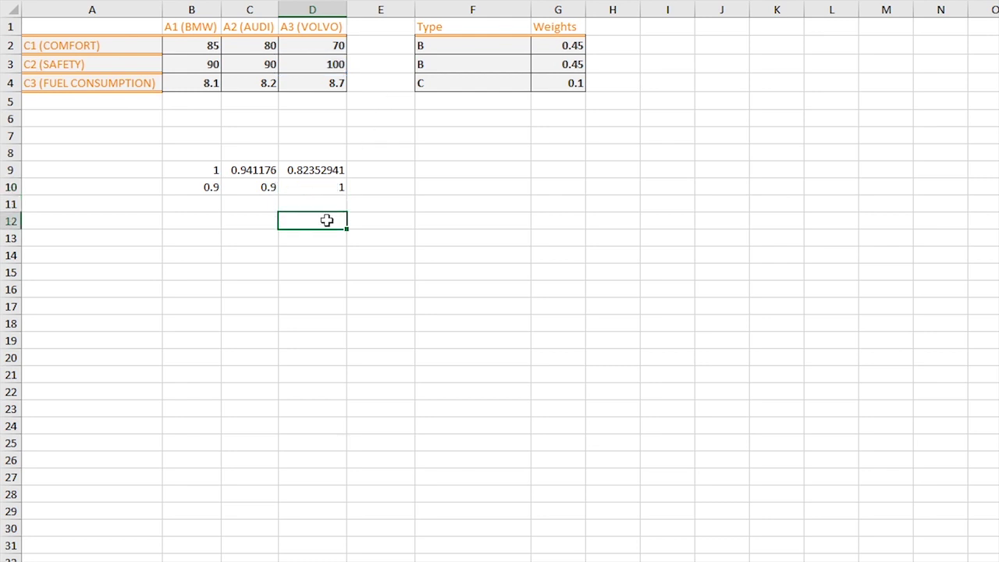
click(202, 209)
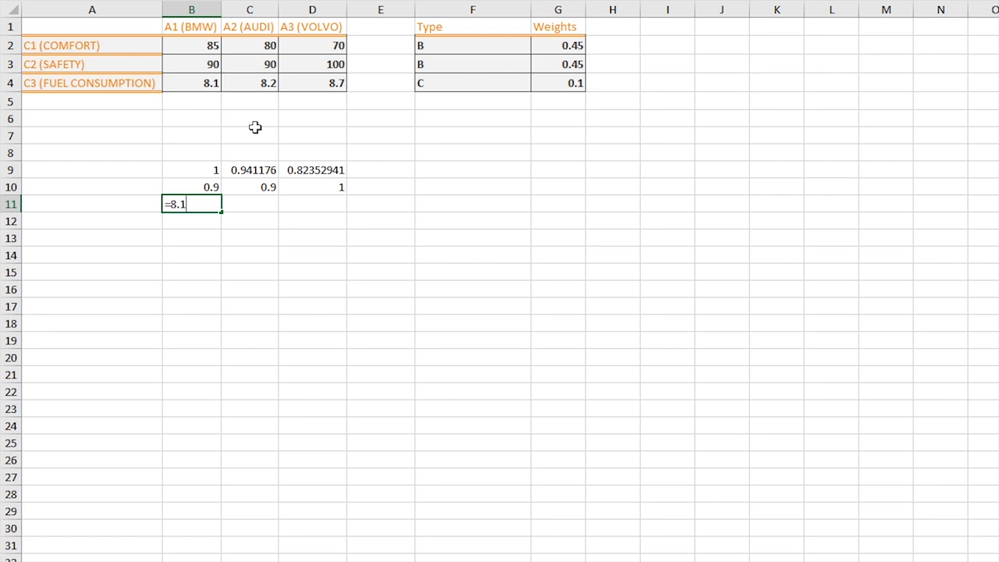
click(207, 82)
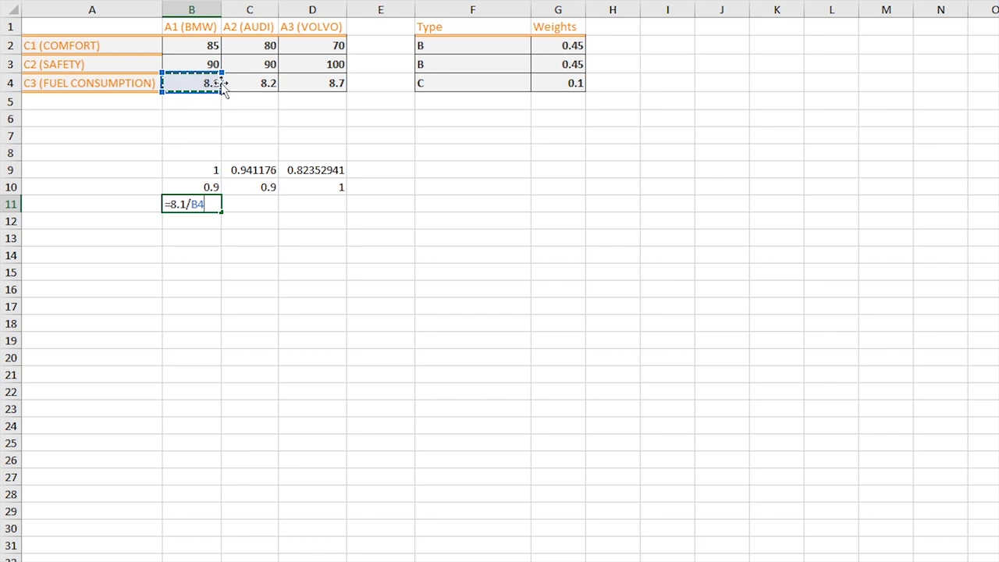
key(Return)
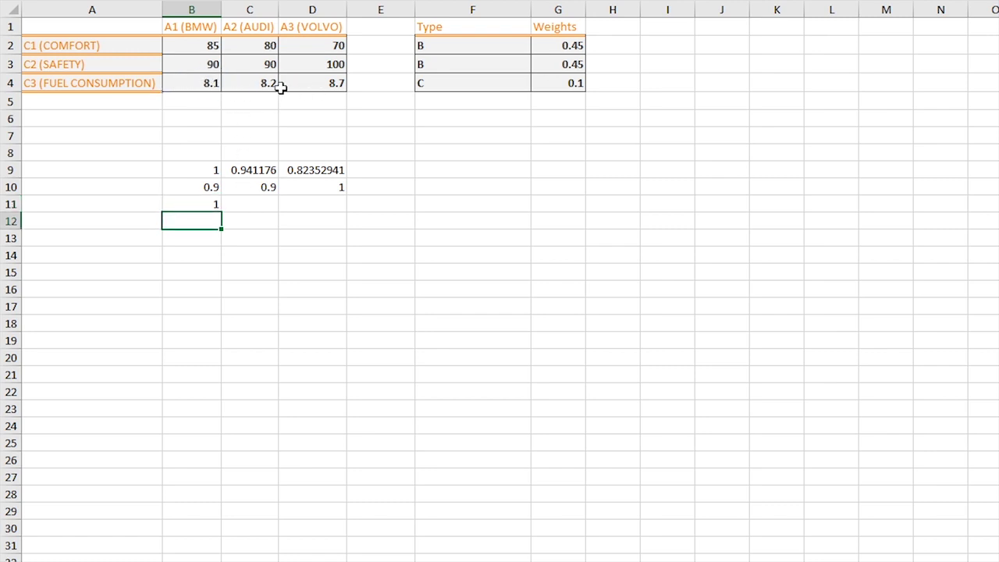
Step: Normalize Audi's fuel consumption in cell C11 with the formula =8.1/C4
click(247, 203)
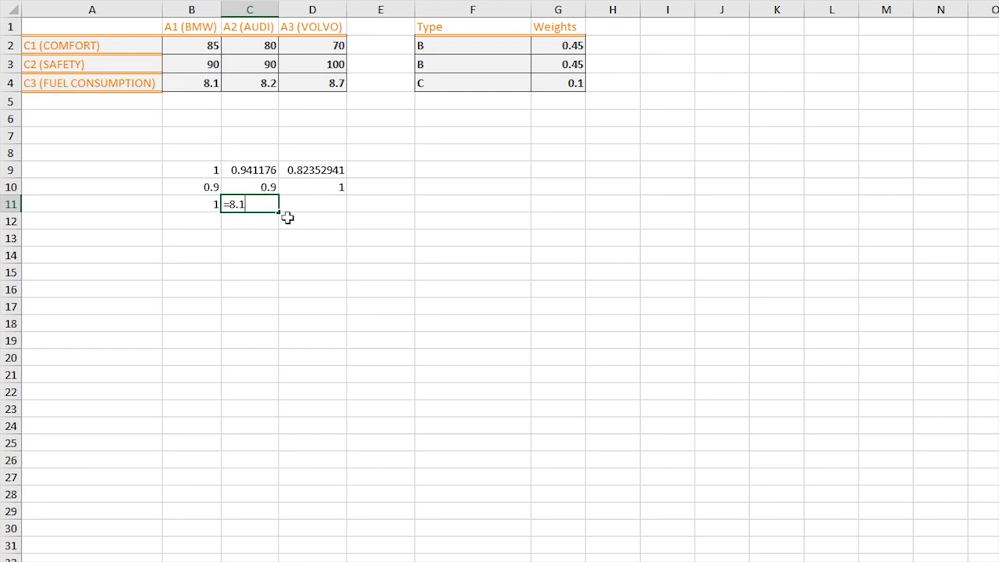
click(262, 81)
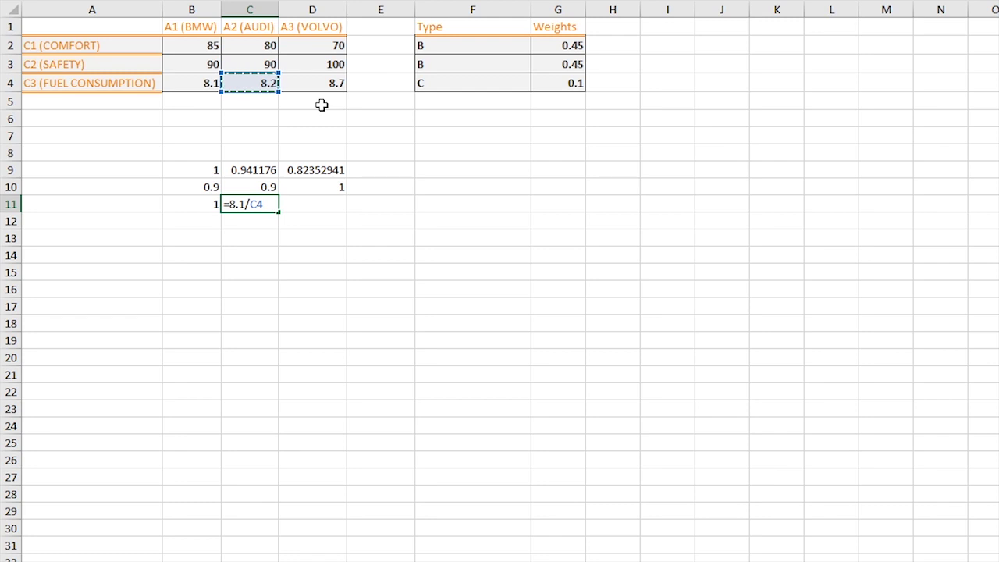
key(Return)
Step: Normalize Volvo's fuel consumption in cell D11 with the formula =8.1/D4
click(300, 205)
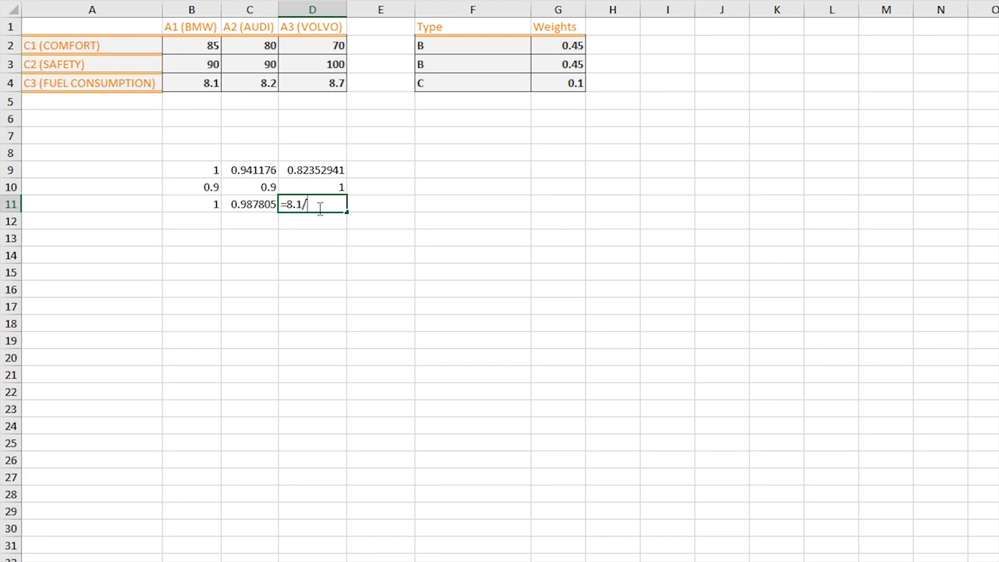
click(327, 85)
key(Return)
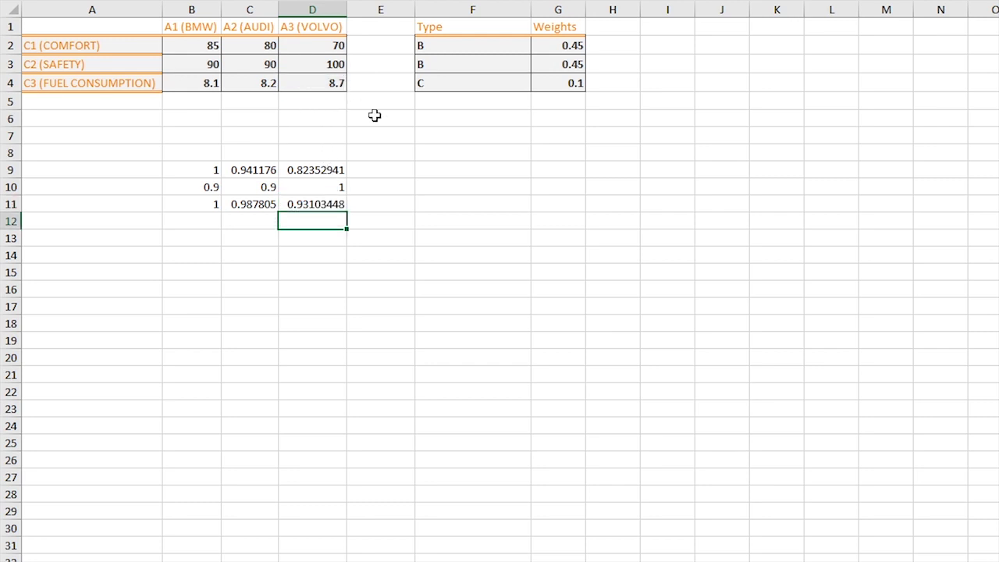
Step: Review the normalized matrix in B9:D11 and match each criterion row with its weight in G2:G4
click(313, 200)
click(353, 171)
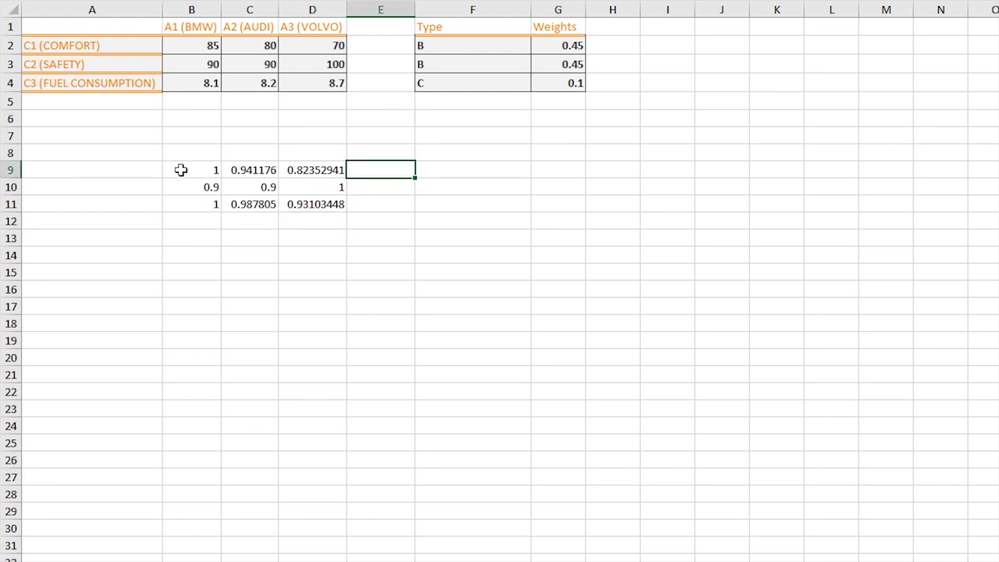
drag(179, 170, 312, 200)
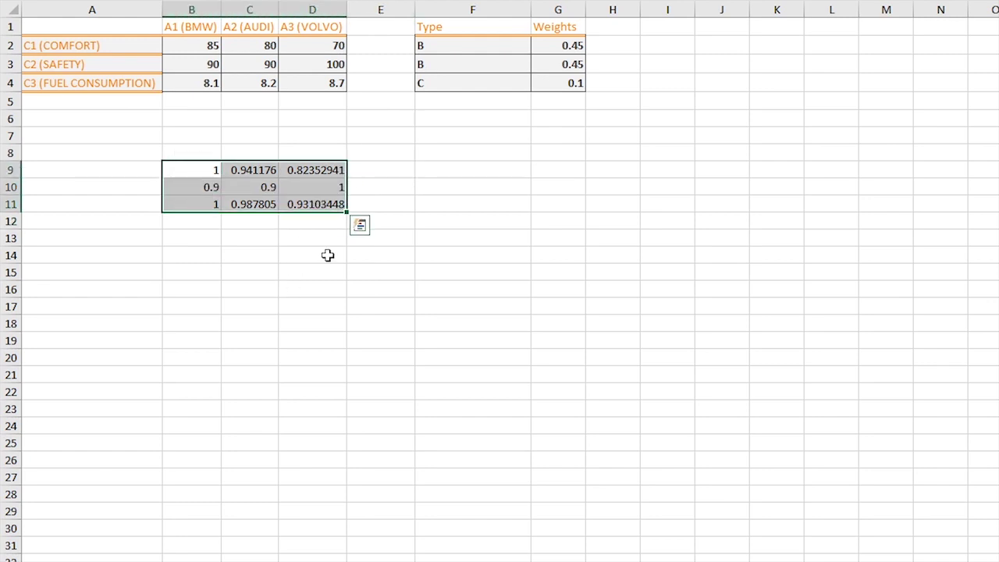
click(333, 276)
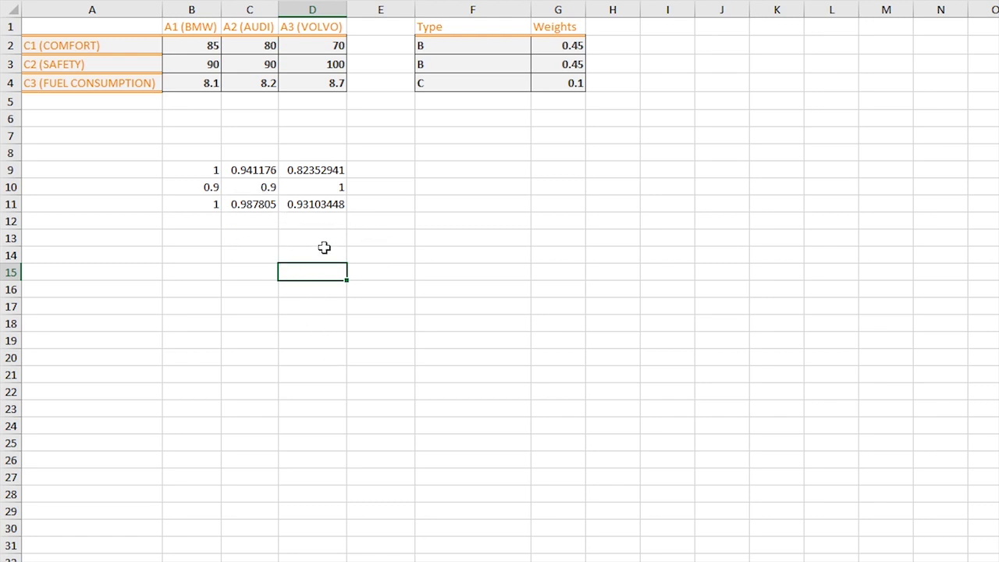
drag(212, 170, 338, 173)
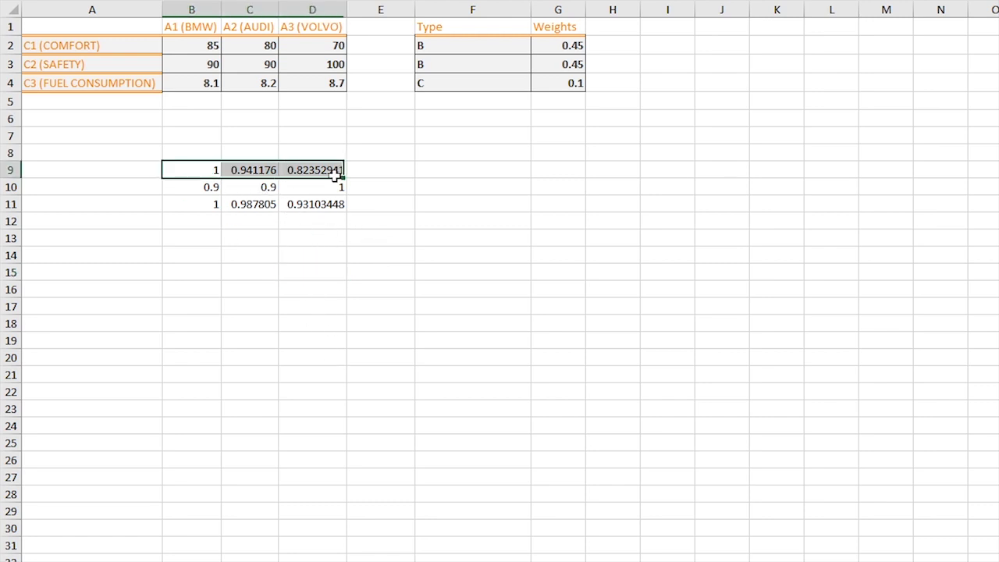
click(564, 44)
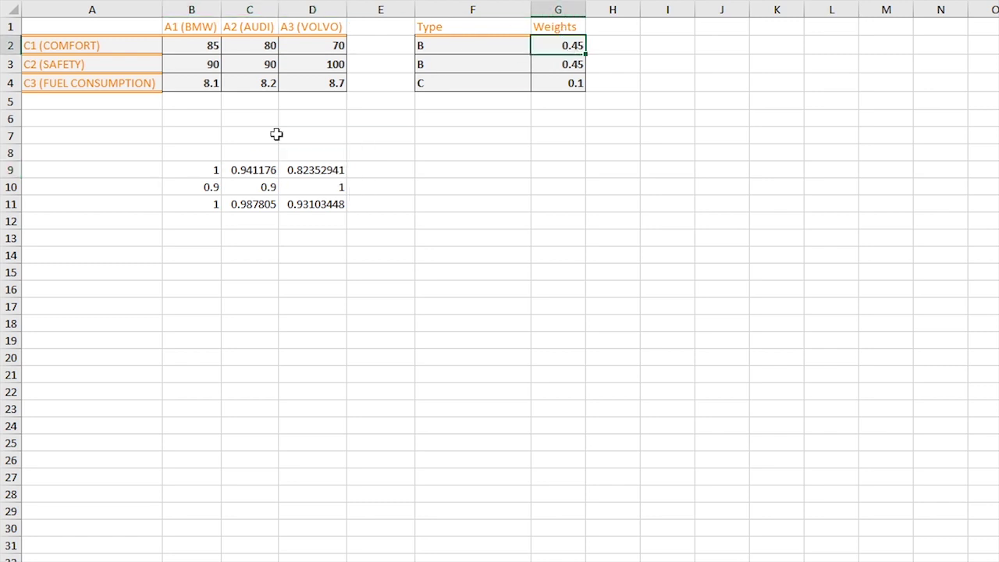
click(200, 172)
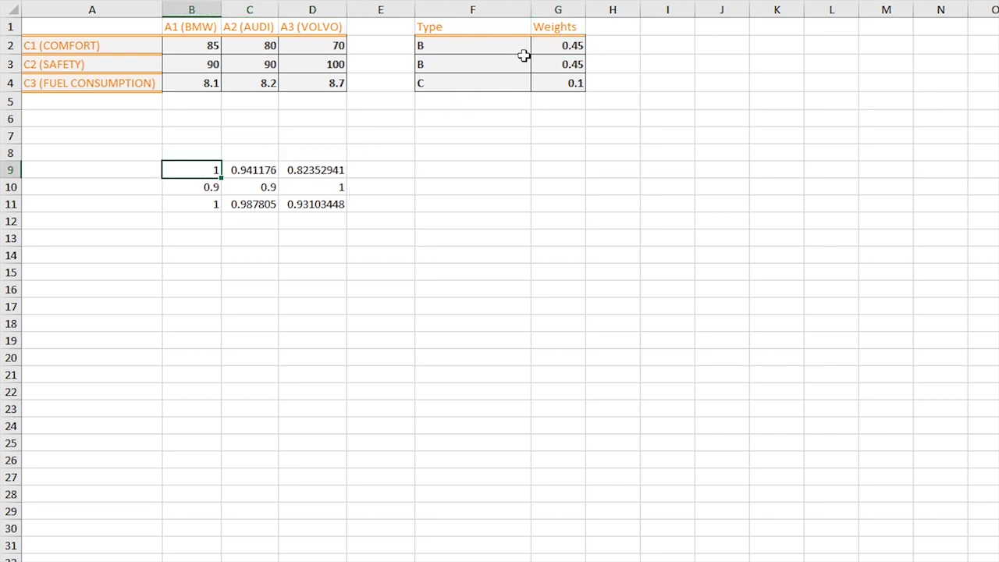
click(564, 45)
drag(189, 190, 337, 190)
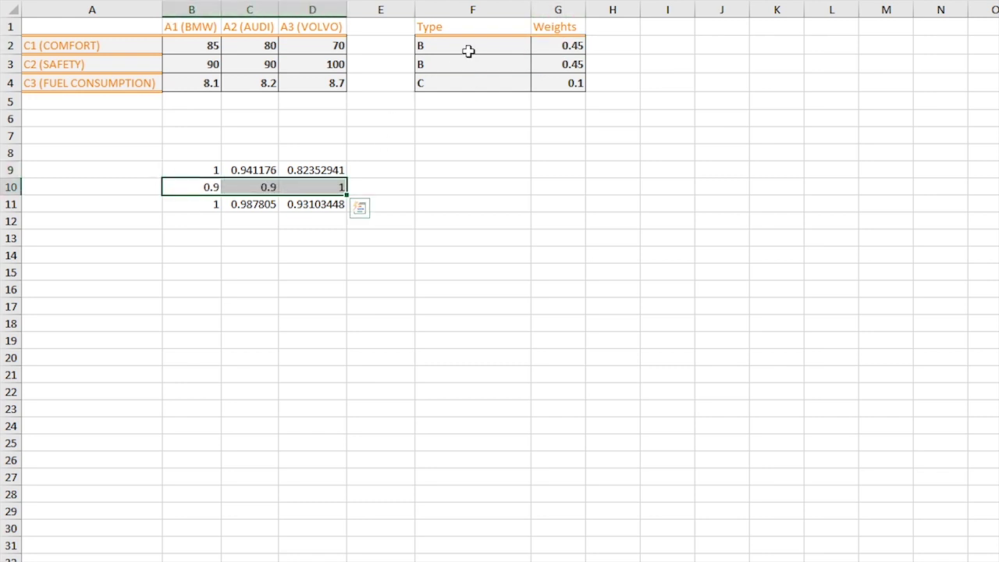
click(566, 66)
drag(214, 206, 319, 204)
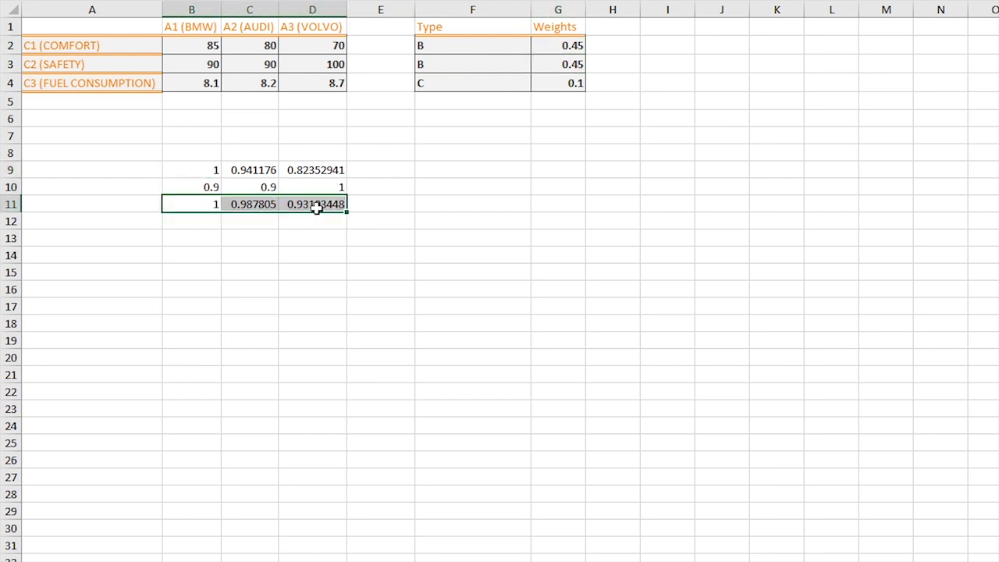
click(560, 85)
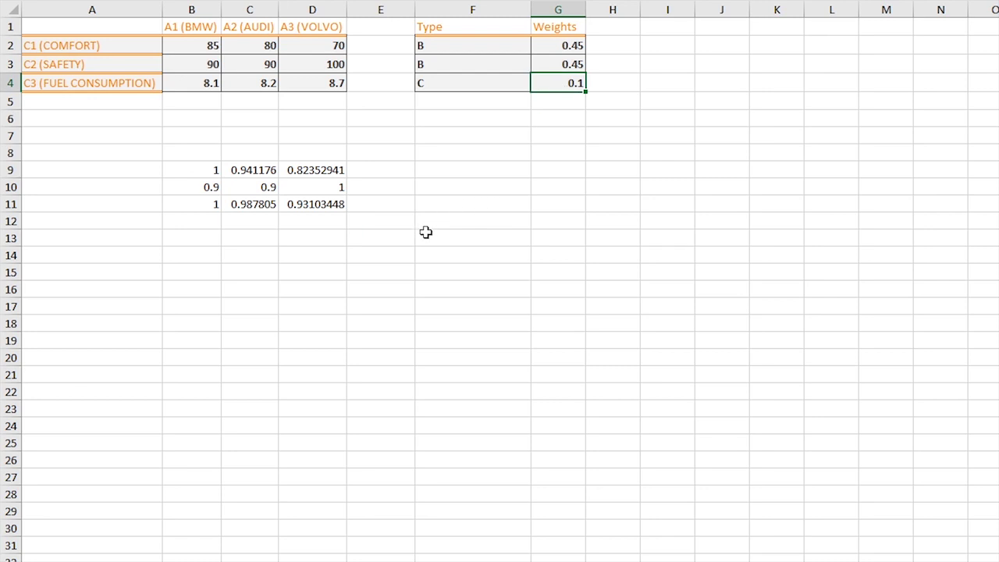
Step: Calculate BMW's weighted comfort score in cell G9 with the formula =B9*G2
click(551, 176)
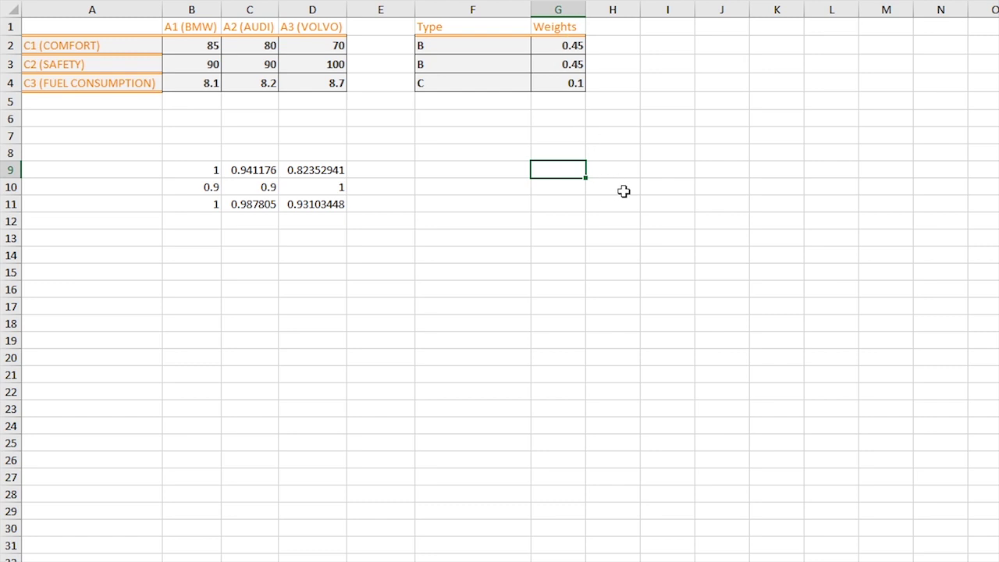
text(=)
click(207, 168)
text(*)
click(571, 46)
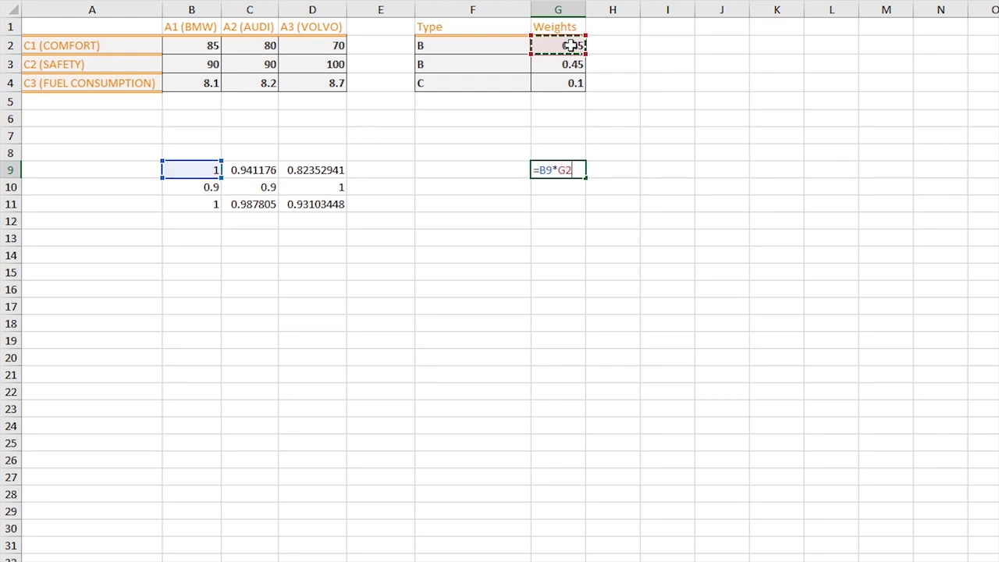
key(Return)
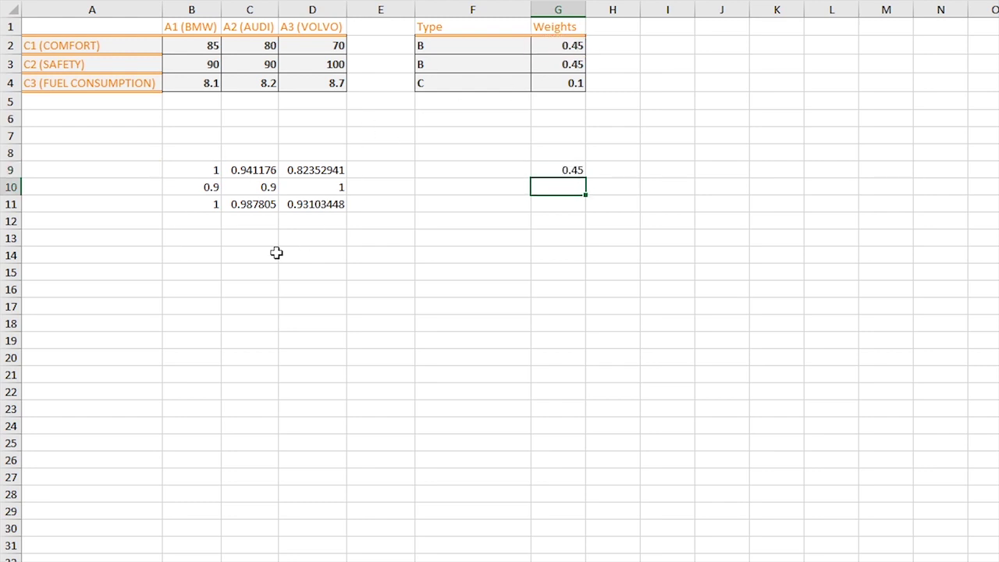
Step: Calculate Audi's weighted comfort score in cell H9 with the formula =C9*G2
click(612, 173)
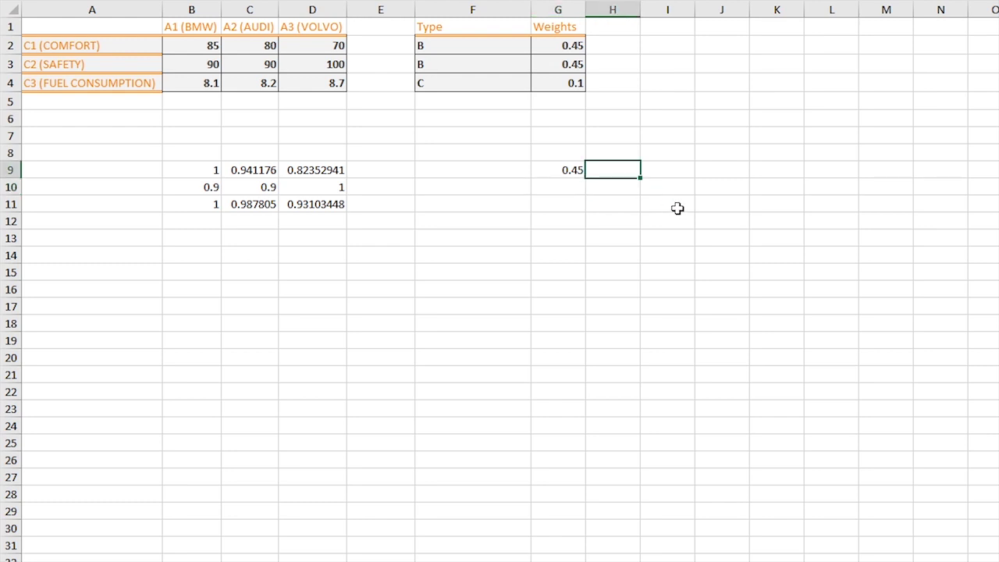
text(=)
click(266, 172)
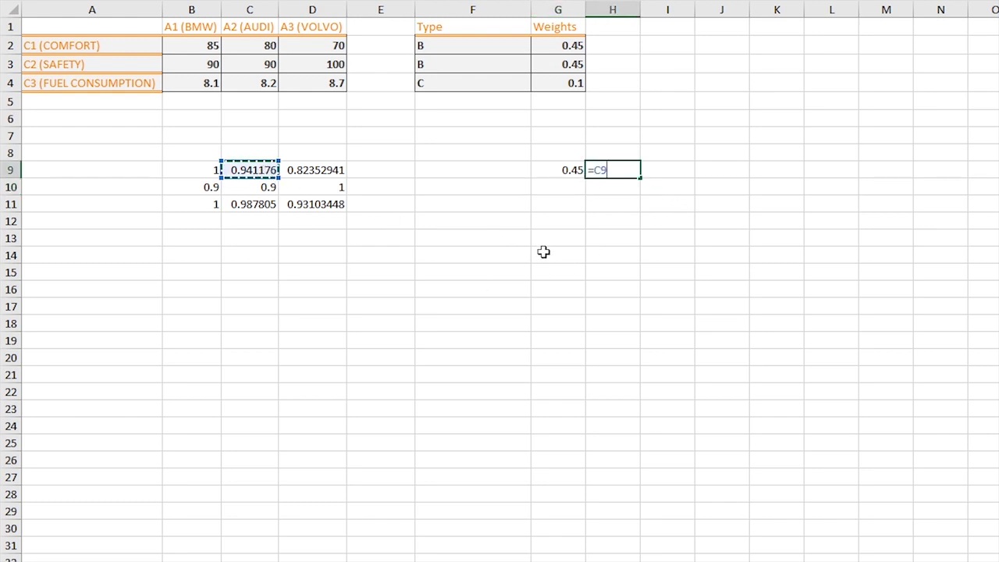
text(*)
click(576, 46)
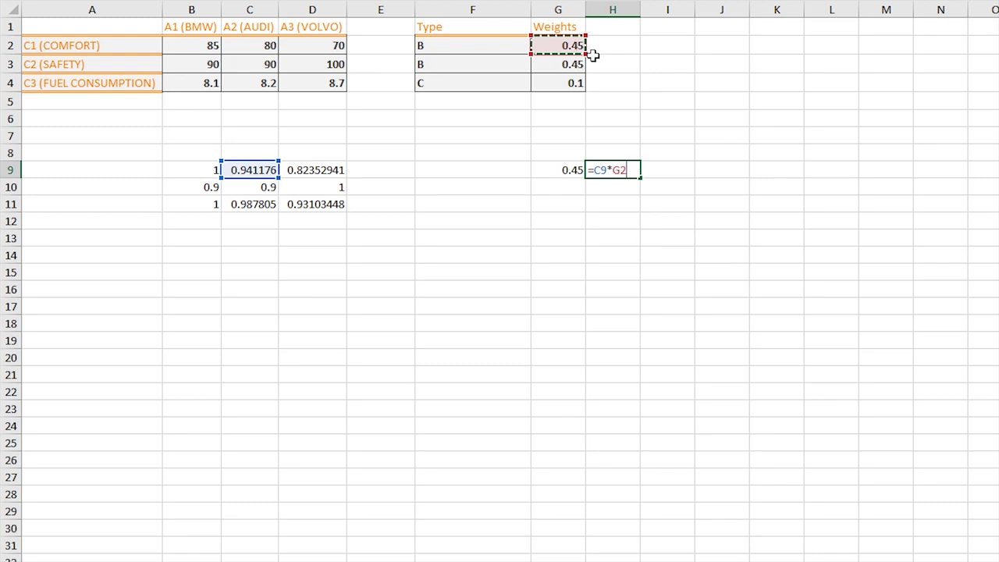
key(Return)
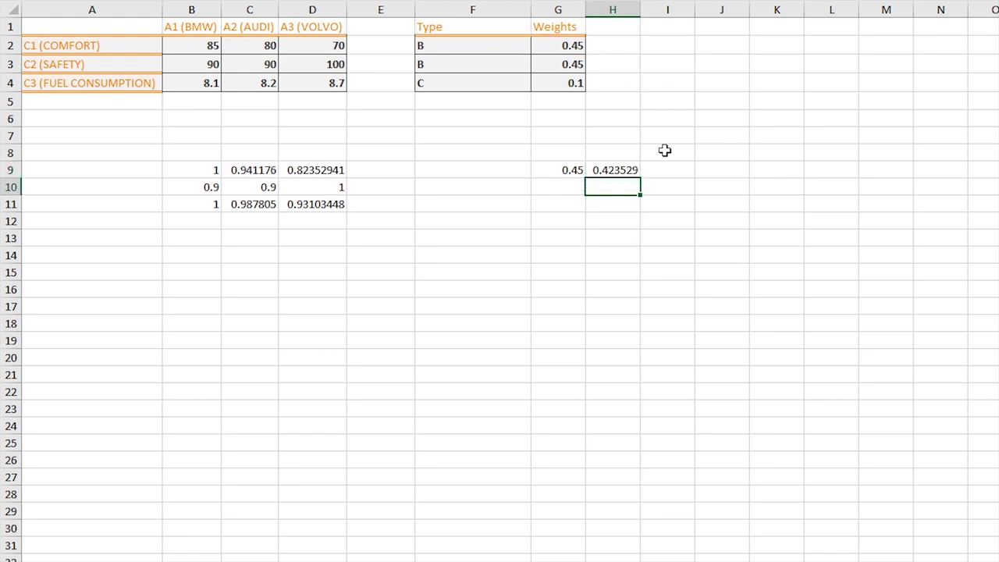
Step: Label the rows of the normalized matrix C1, C2 and C3 in cells A9 to A11
click(663, 171)
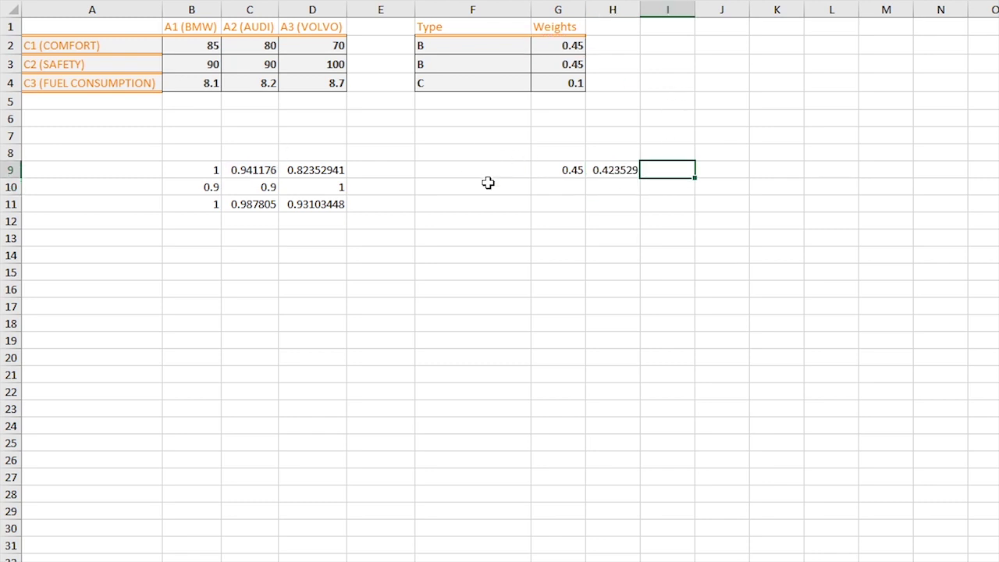
click(99, 168)
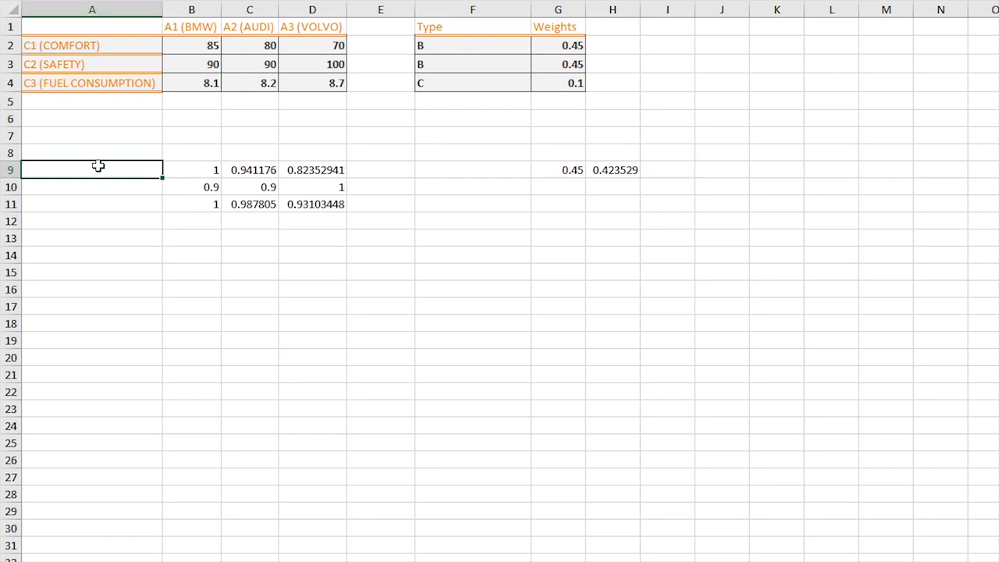
text(C1)
click(109, 193)
text(C1)
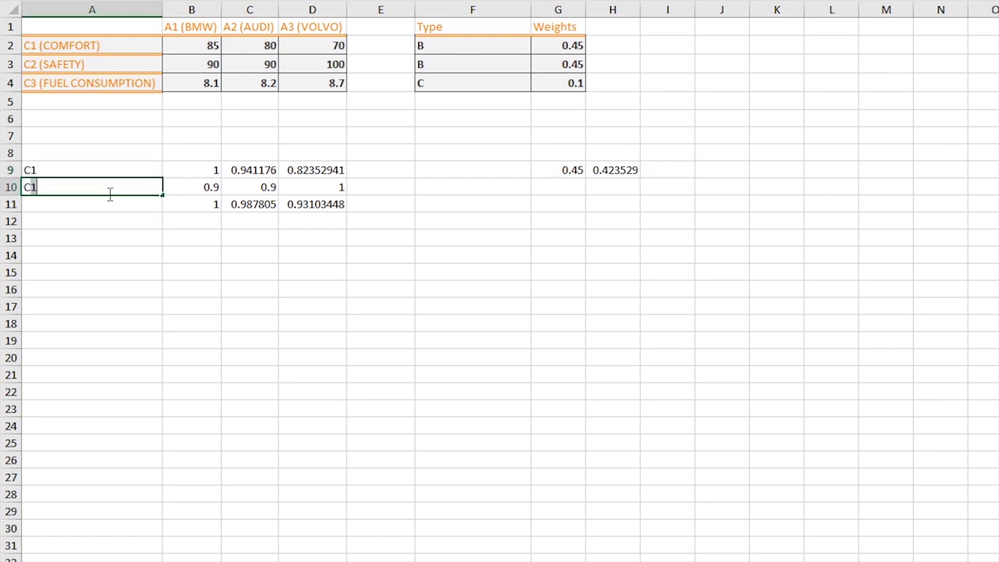
click(61, 207)
text(C3)
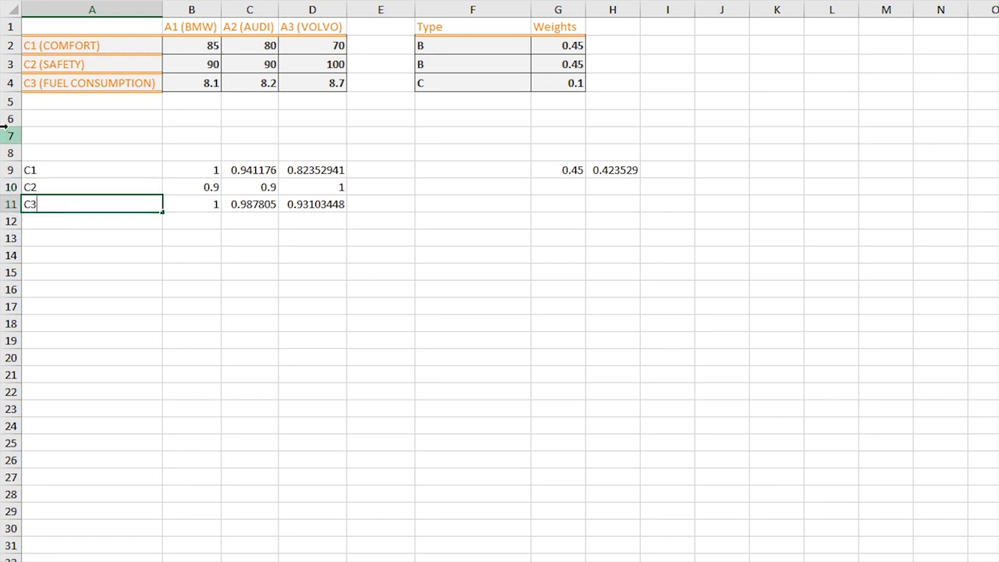
Step: Label the columns of the normalized matrix A1, A2 and A3 in cells B8 to D8
click(208, 152)
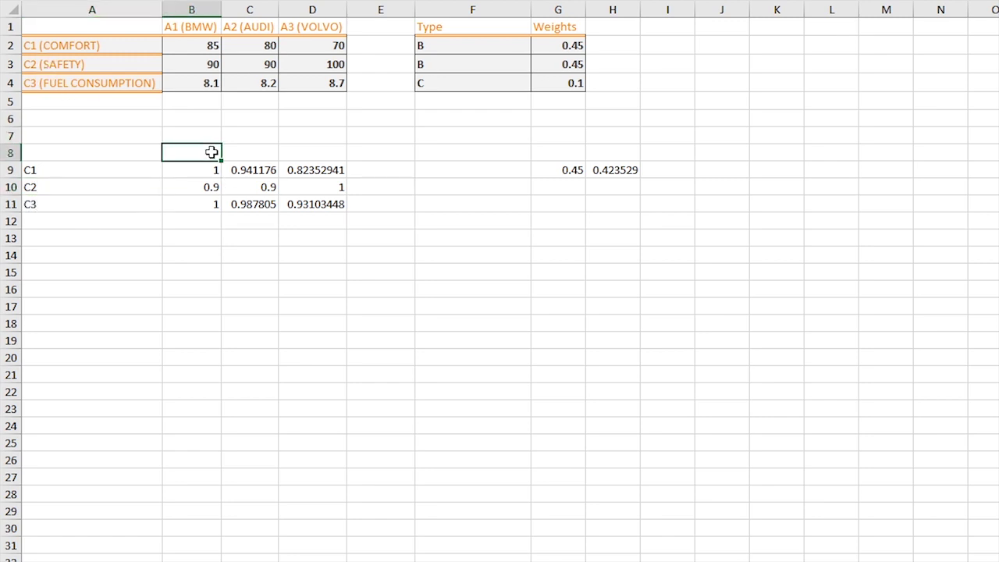
text(A1)
click(247, 152)
text(A2)
click(300, 153)
text(A3)
Step: Label the rows of the weighted matrix C1, C2 and C3 in cells F9 to F11
click(487, 169)
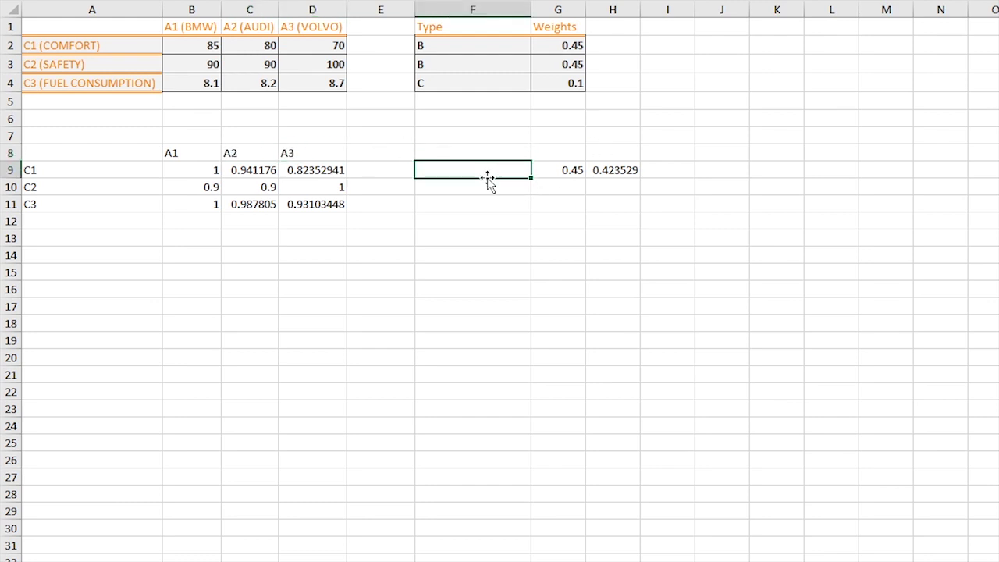
text(C1)
click(480, 190)
text(C2)
click(479, 206)
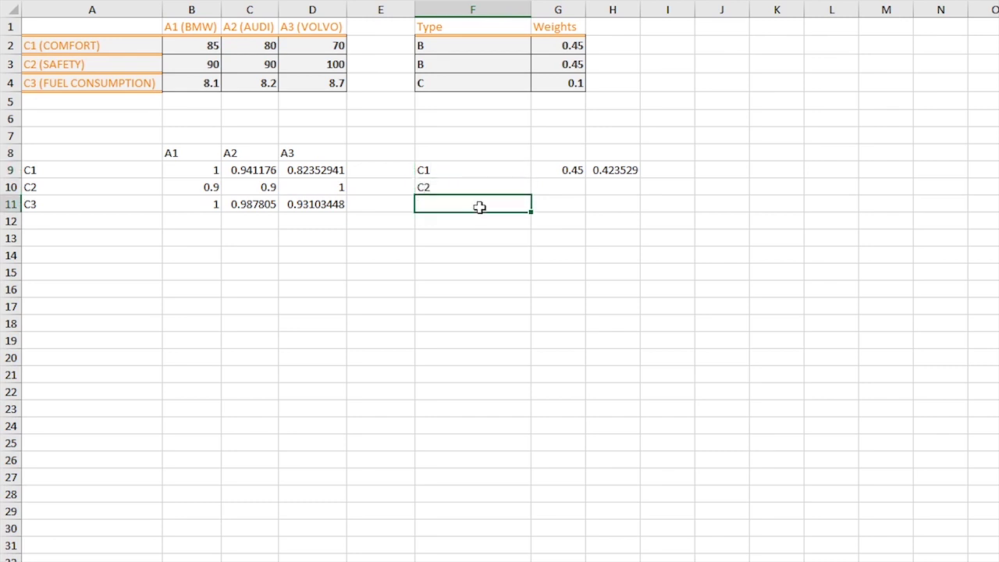
text(C3)
Step: Label the columns of the weighted matrix A1, A2 and A3 in cells G8 to I8
click(557, 149)
text(A1)
click(612, 154)
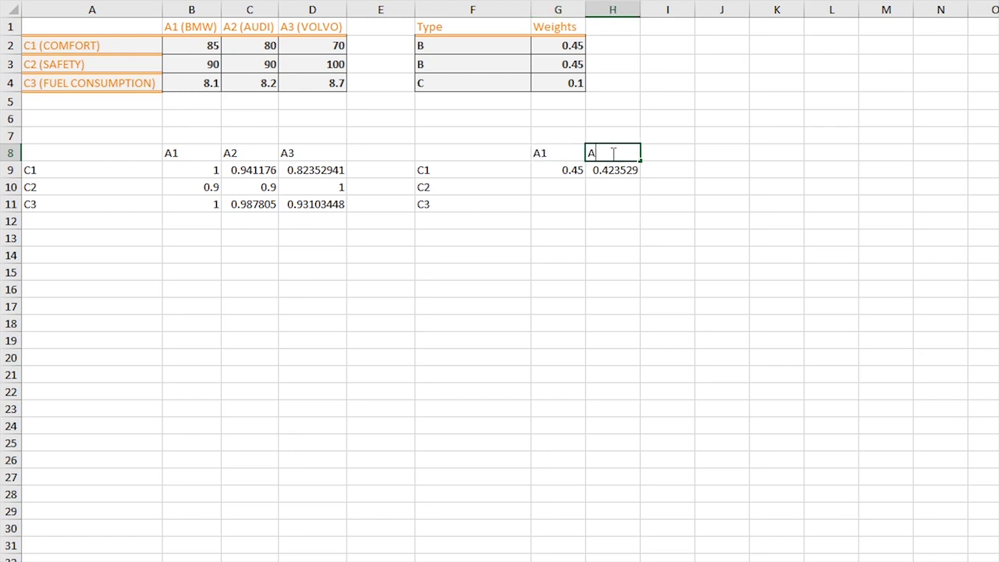
click(662, 148)
text(A3)
Step: Calculate the weighted C1 value for A3 in cell I9 with the formula =D9*G2
click(671, 172)
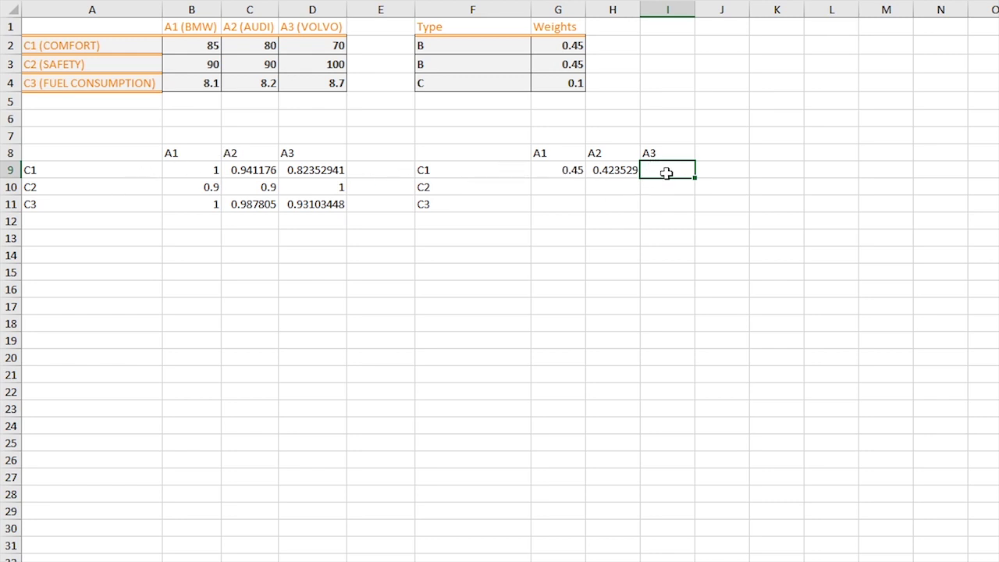
text(=)
click(323, 176)
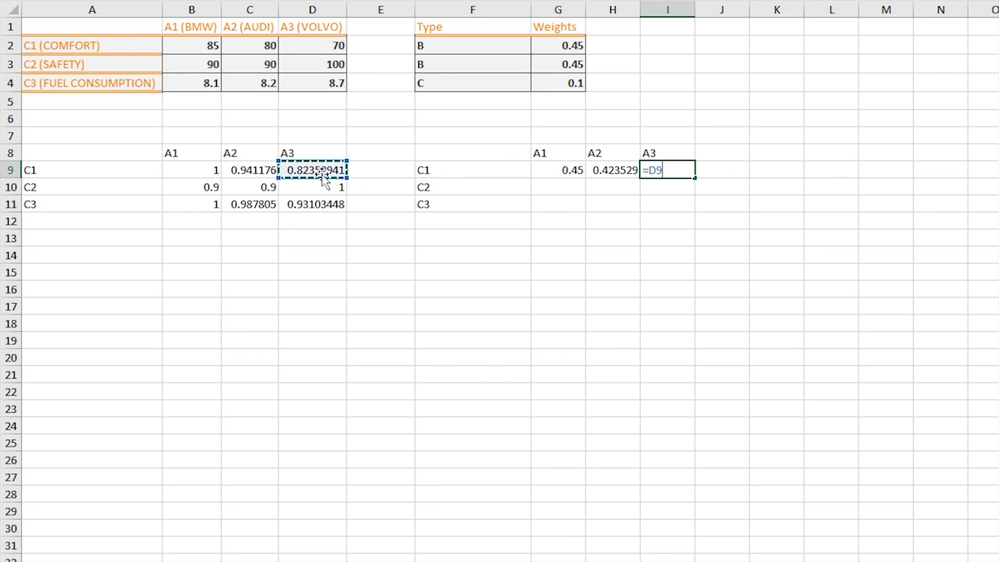
text(*)
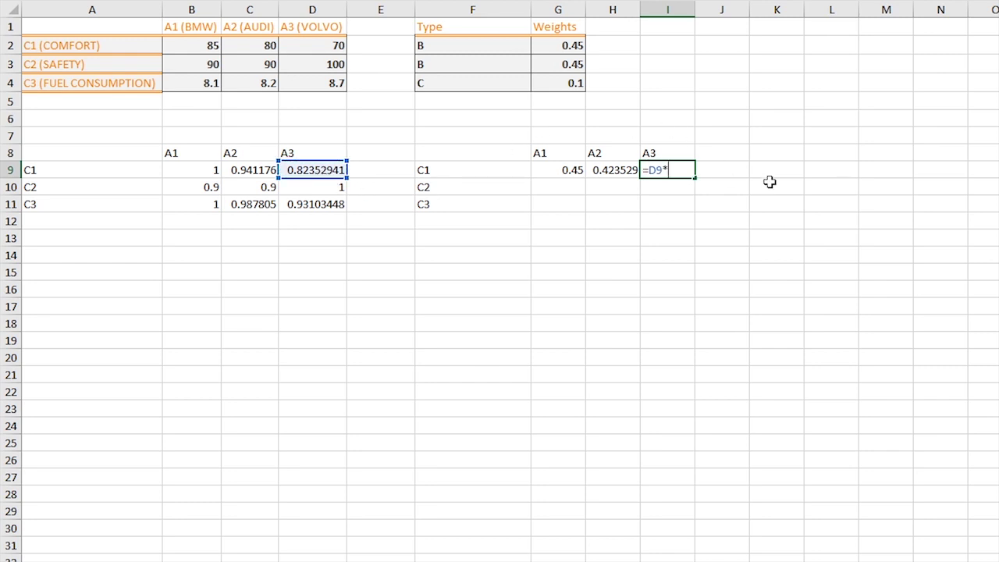
click(567, 47)
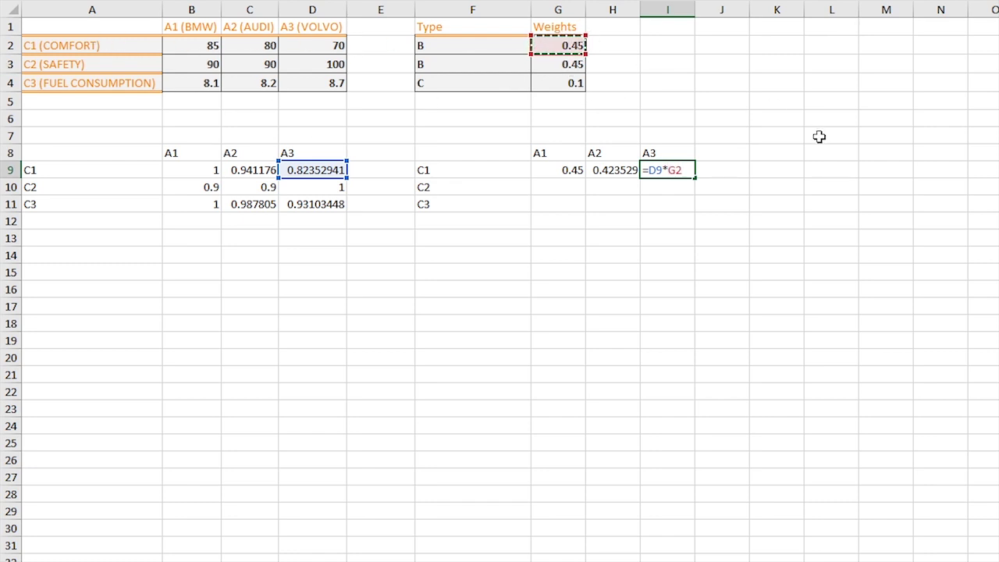
key(Return)
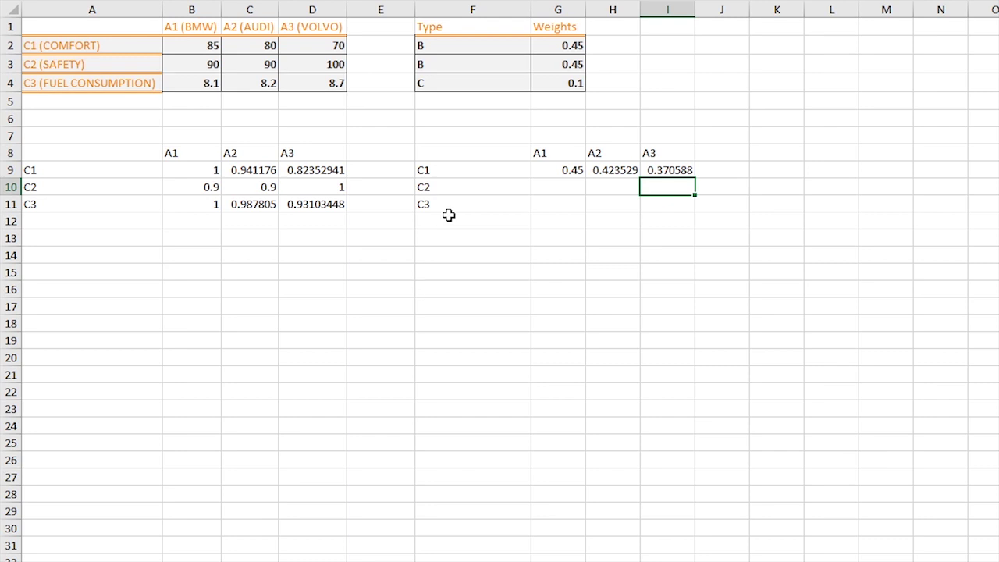
Step: Calculate the weighted C2 value for A1 in cell G10 with the formula =B10*G3
click(549, 187)
text(=)
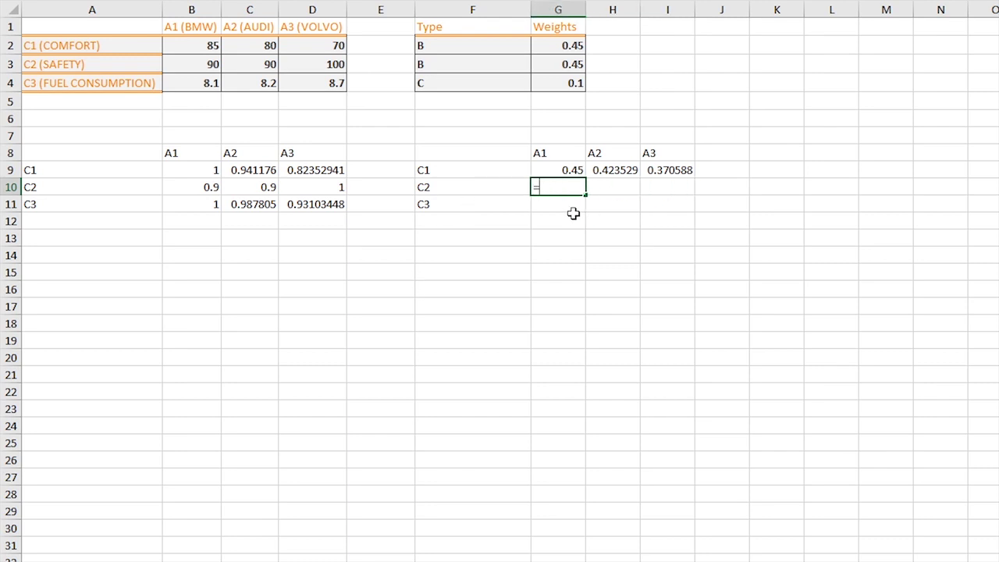
click(209, 188)
text(*)
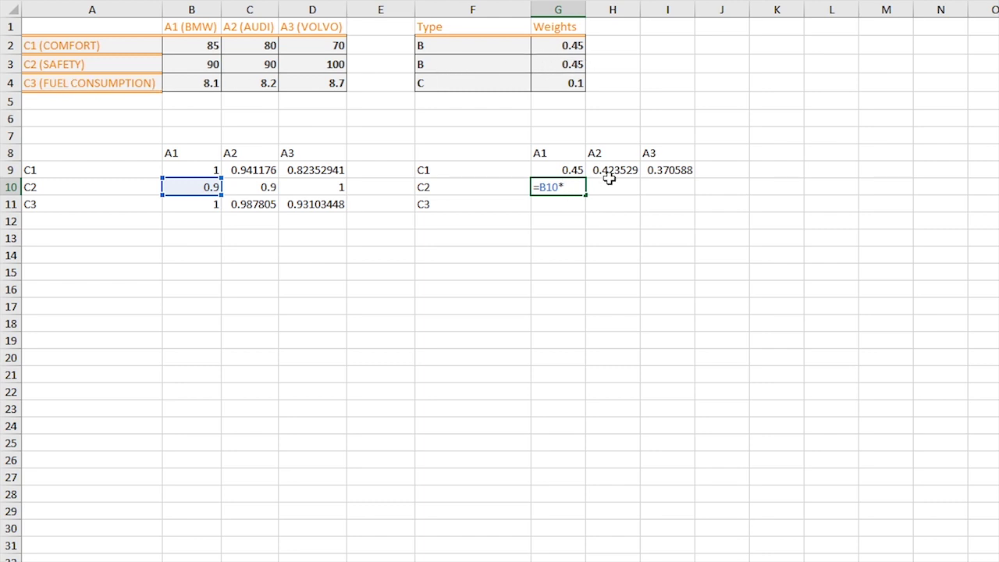
click(576, 64)
key(Return)
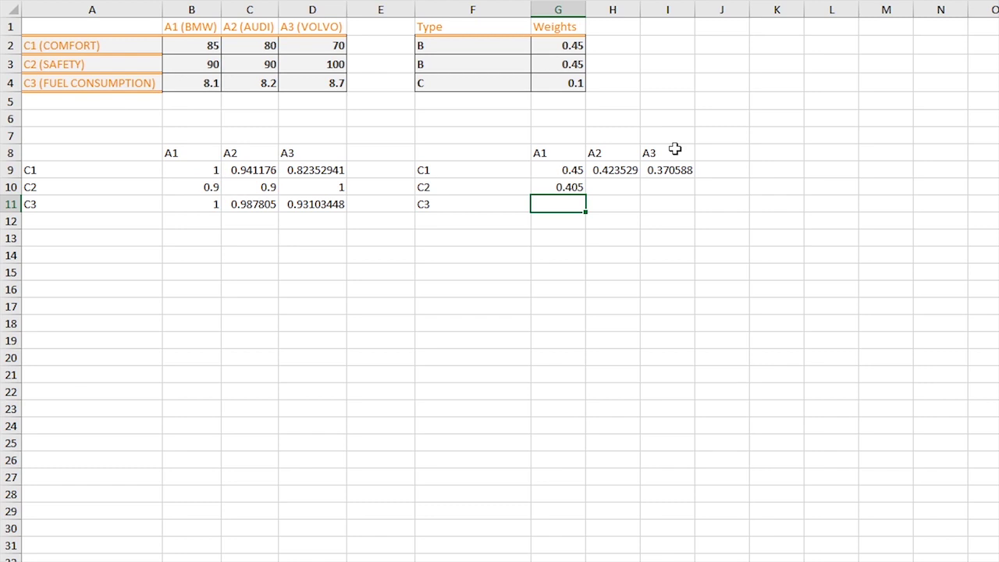
Step: Calculate the weighted C2 value for A2 in cell H10 with the formula =C10*G3
click(615, 188)
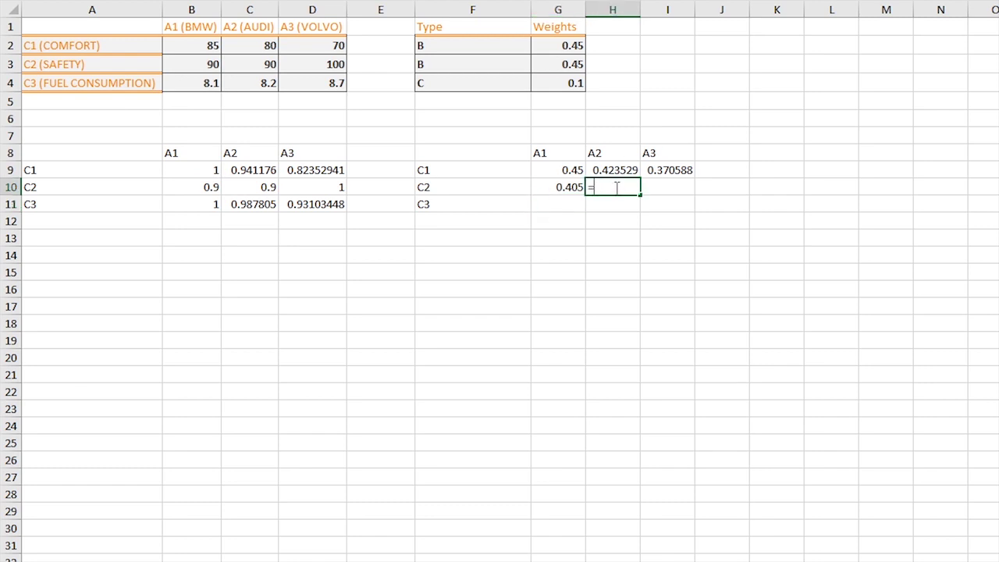
text(=)
click(248, 188)
text(*)
click(582, 64)
key(Return)
Step: Calculate the weighted C2 value for A3 in cell I10 with the formula =D10*G3
click(672, 189)
text(=)
click(335, 189)
text(*)
click(570, 64)
key(Return)
Step: Calculate the weighted C3 value for A1 in cell G11 with the formula =B11*G4
click(547, 204)
text(=)
click(214, 204)
text(*)
click(570, 82)
key(Return)
Step: Calculate the weighted C3 value for A2 in cell H11 with the formula =C11*G4
click(606, 205)
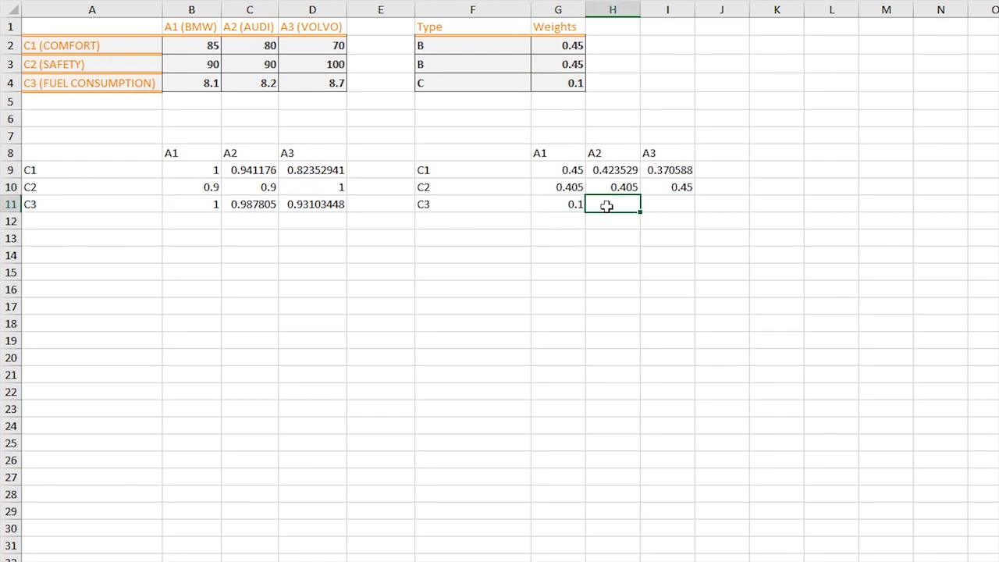
text(=)
click(252, 205)
text(*)
click(569, 82)
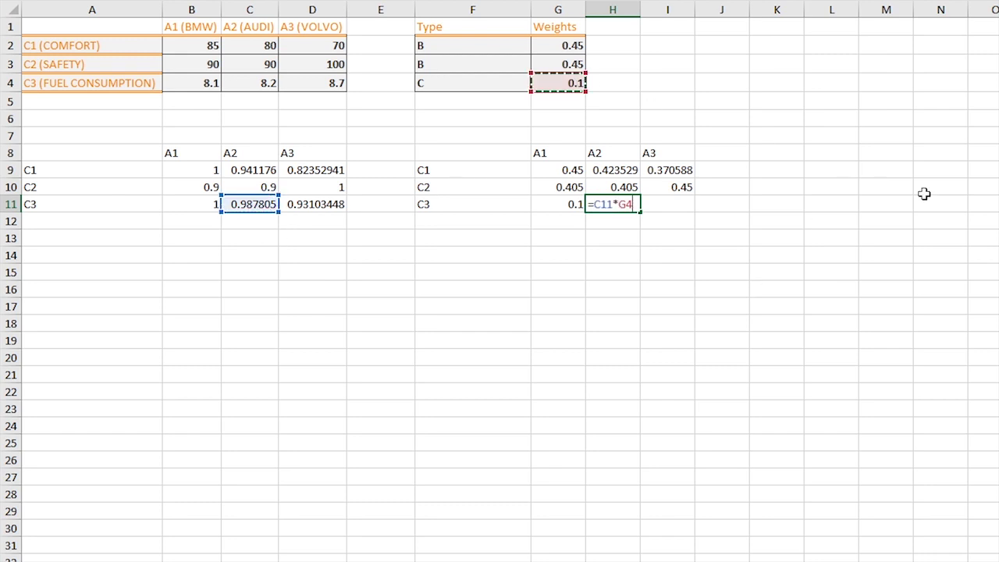
key(Return)
Step: Calculate the weighted C3 value for A3 in cell I11 with the formula =D11*G4
click(668, 205)
text(=)
click(325, 204)
text(*)
click(570, 82)
key(Return)
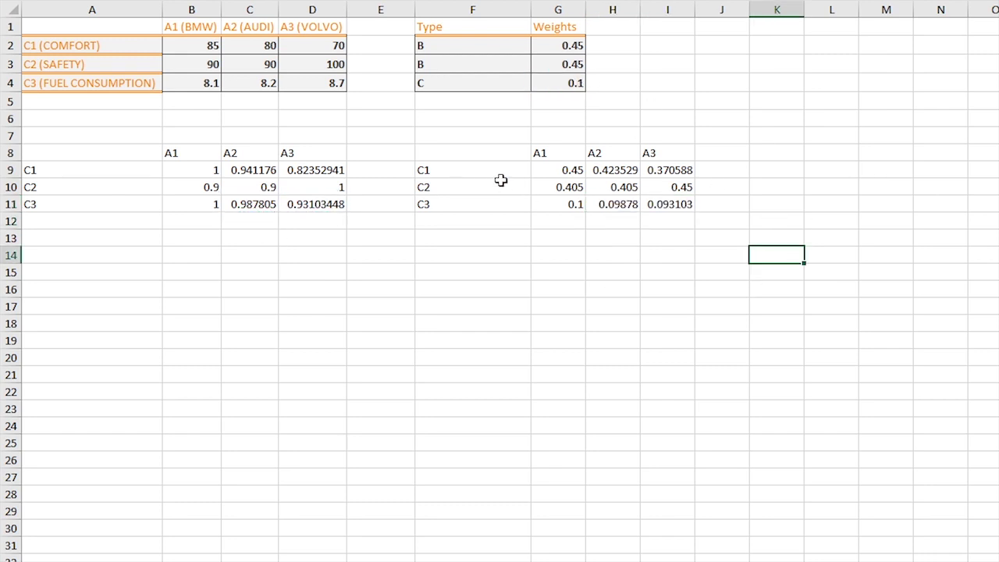
click(492, 161)
drag(492, 161, 695, 223)
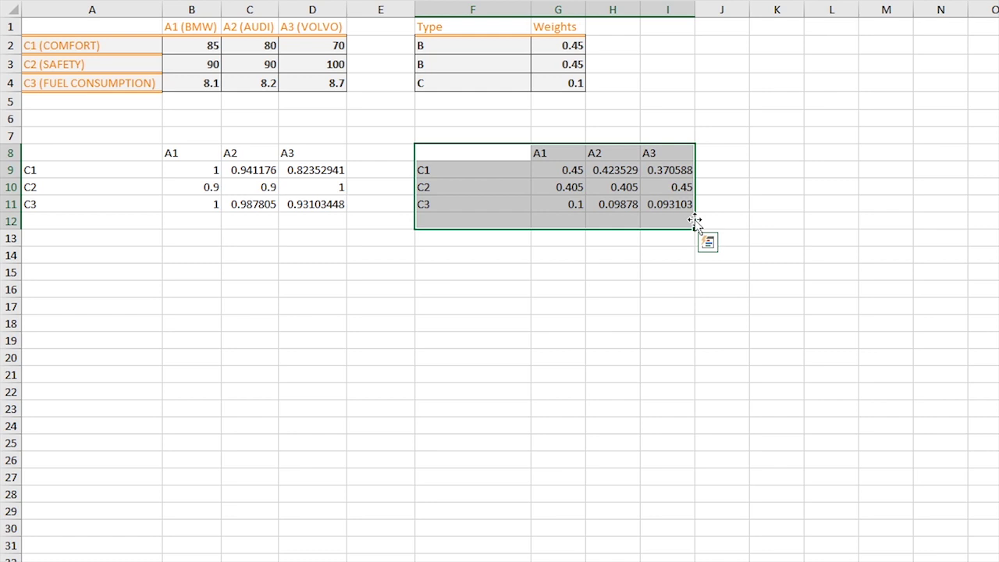
click(666, 306)
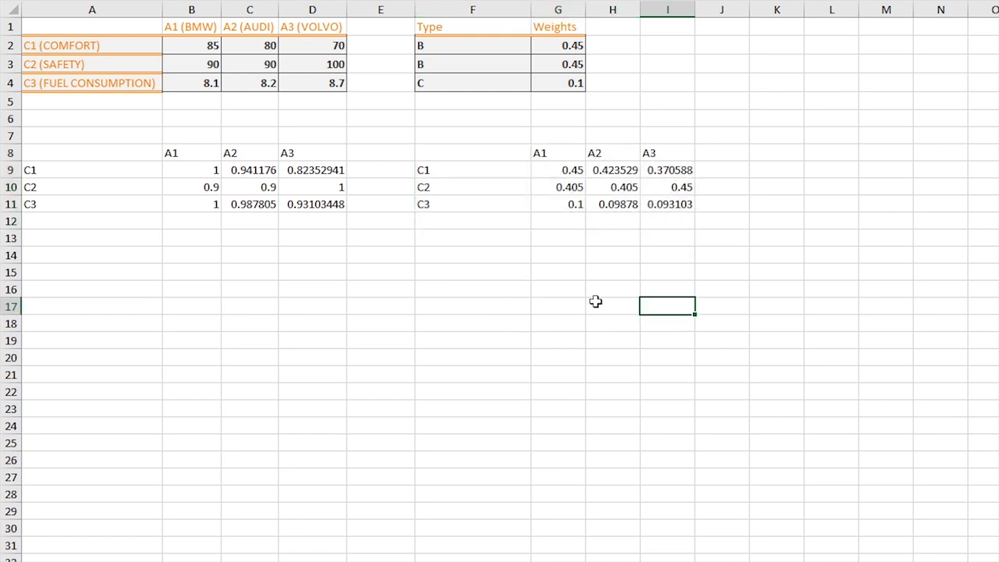
click(826, 291)
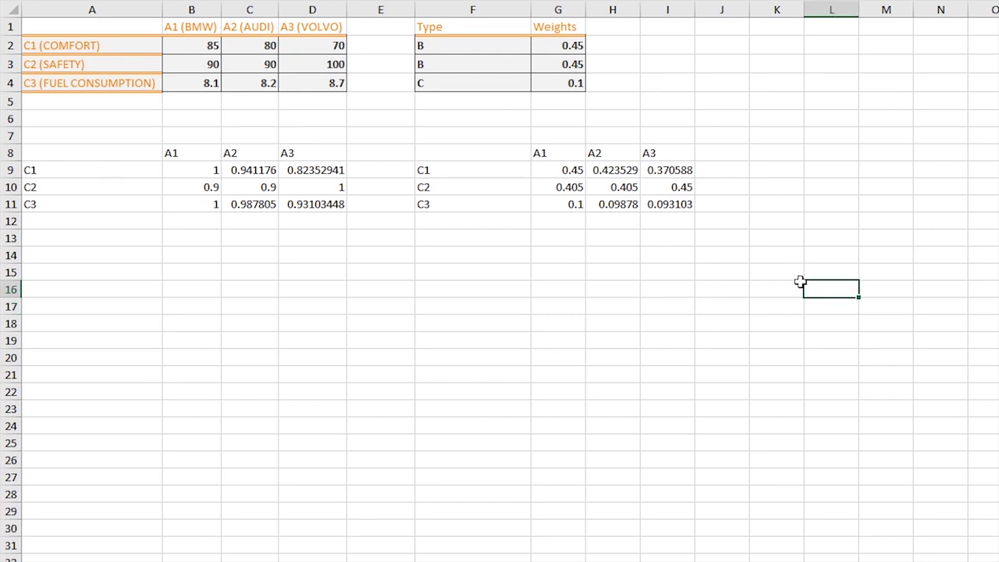
click(674, 270)
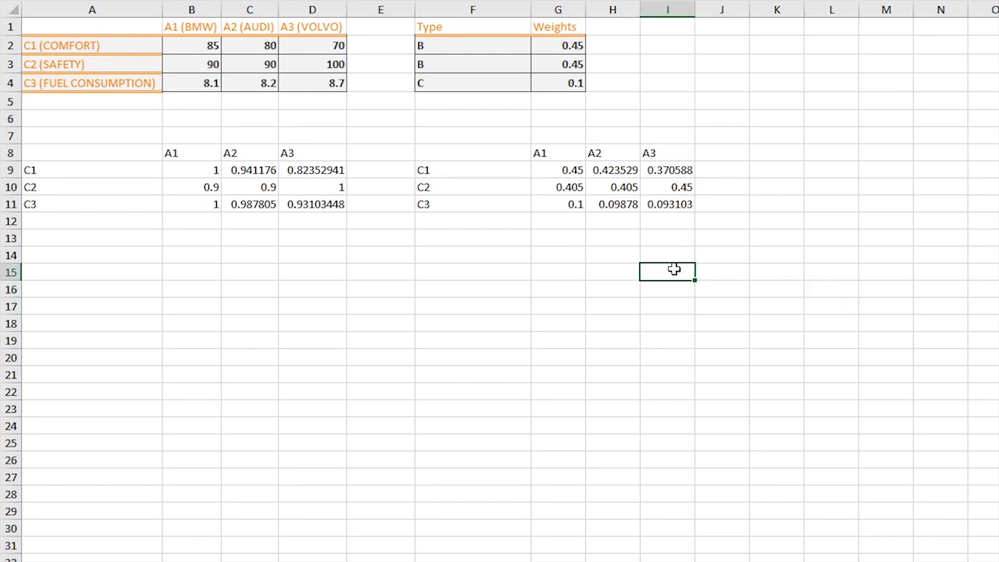
click(522, 289)
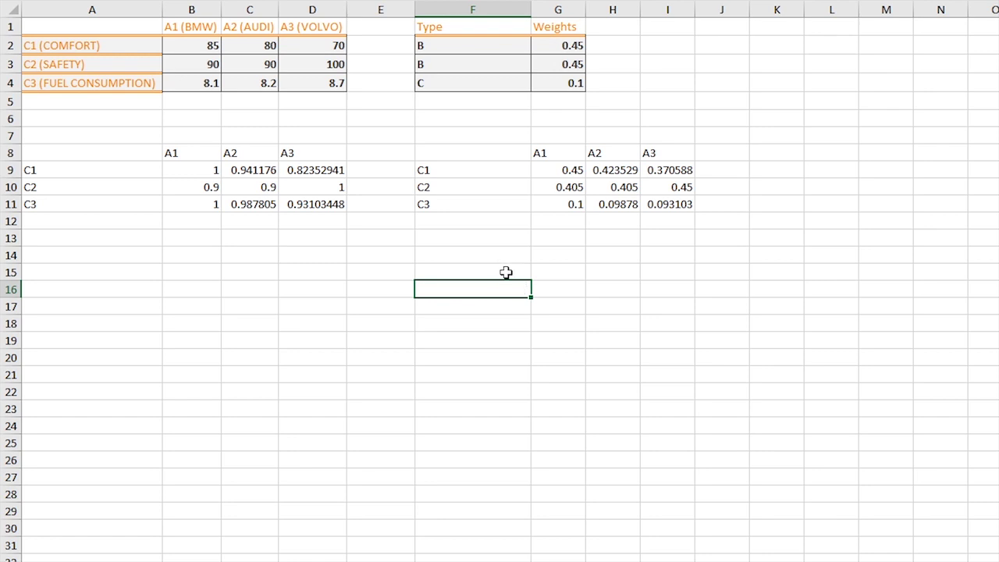
drag(772, 290, 807, 282)
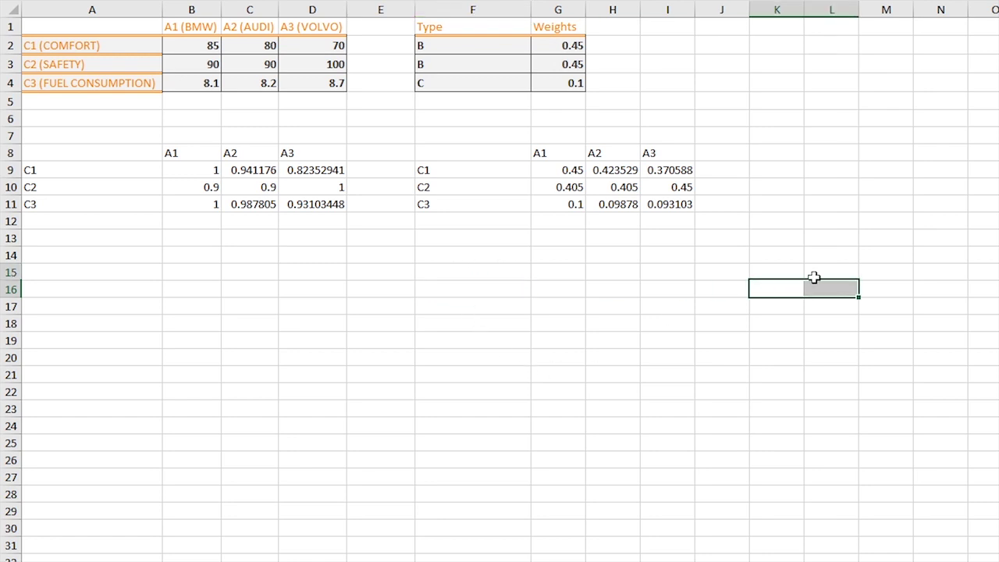
Step: List the method names SAW and WPM in cells N14 and N15
click(954, 260)
text(SAW)
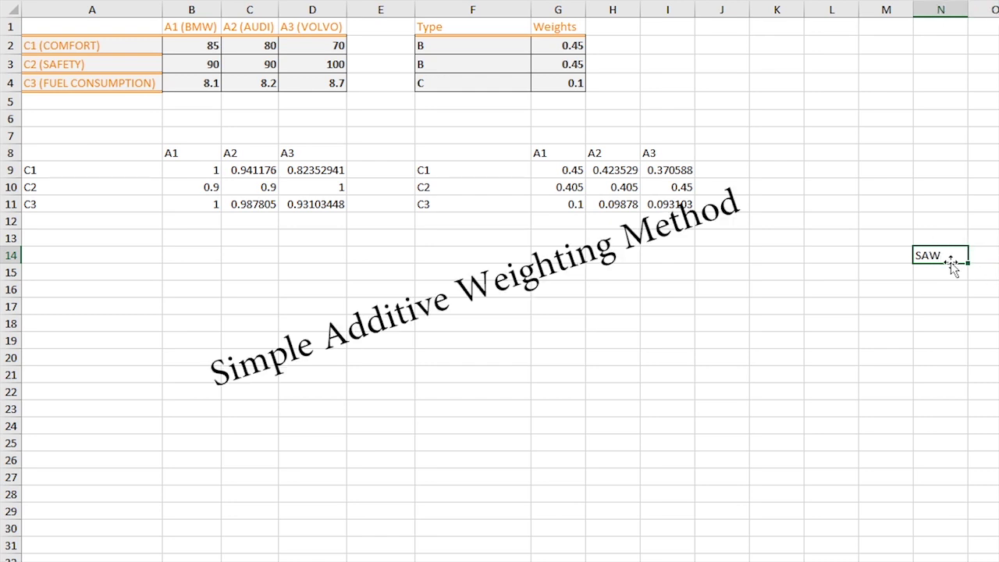
click(949, 274)
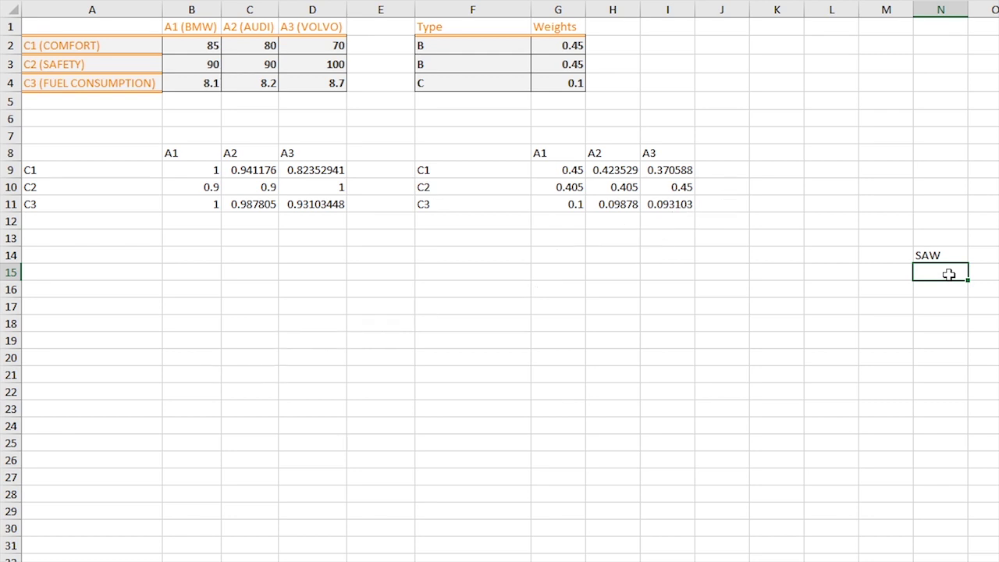
text(WPM)
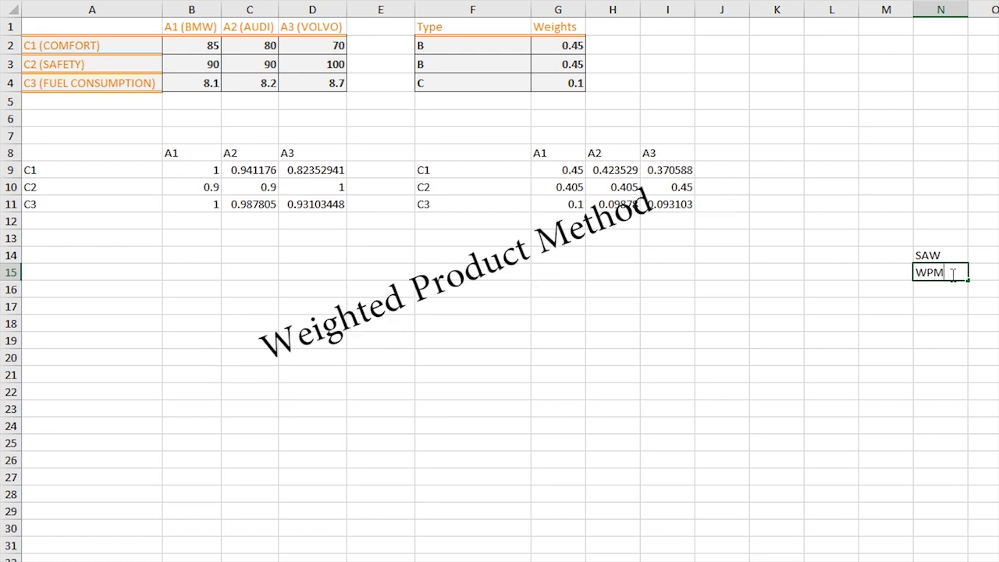
key(Return)
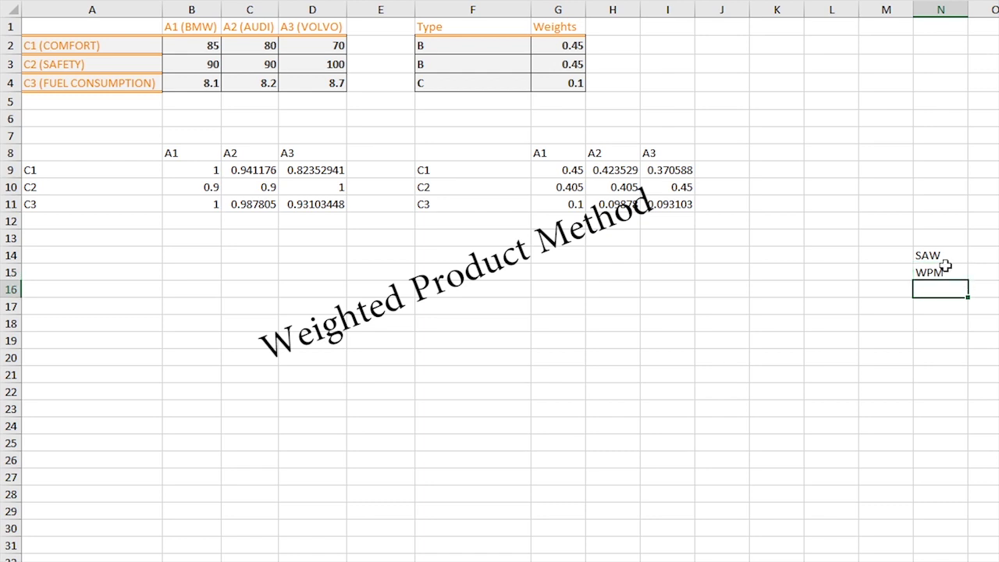
drag(943, 260, 957, 276)
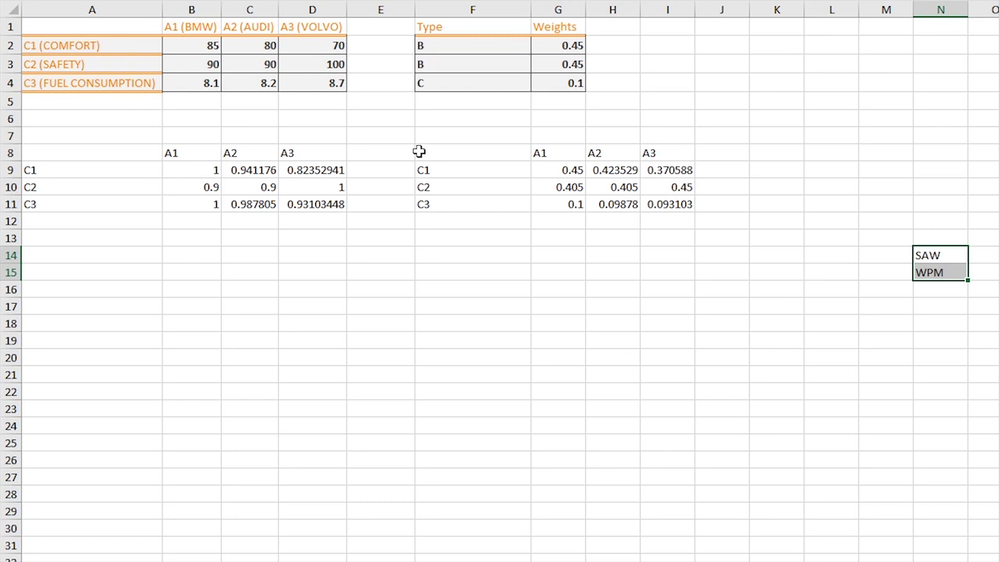
drag(419, 150, 710, 226)
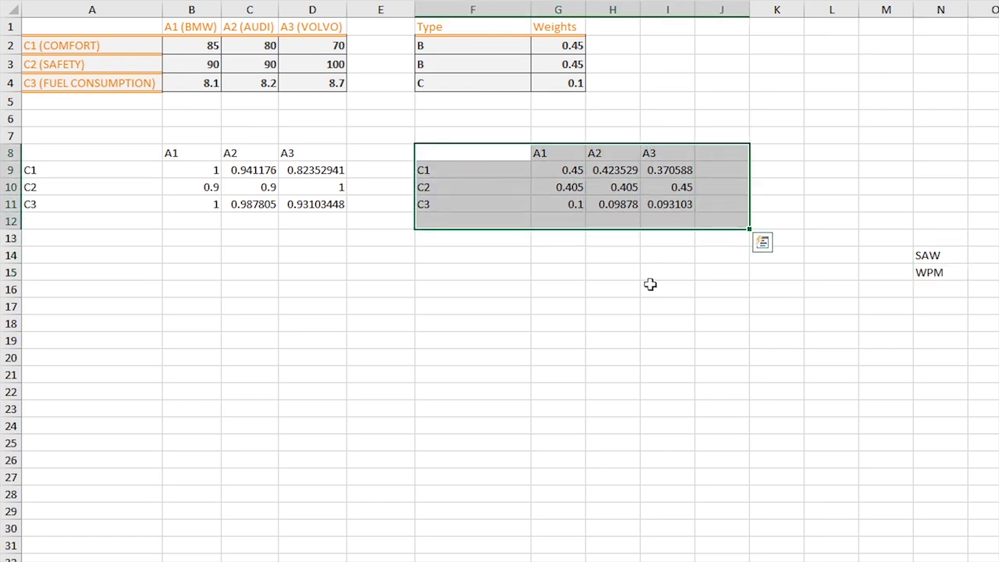
click(589, 305)
drag(78, 152, 312, 272)
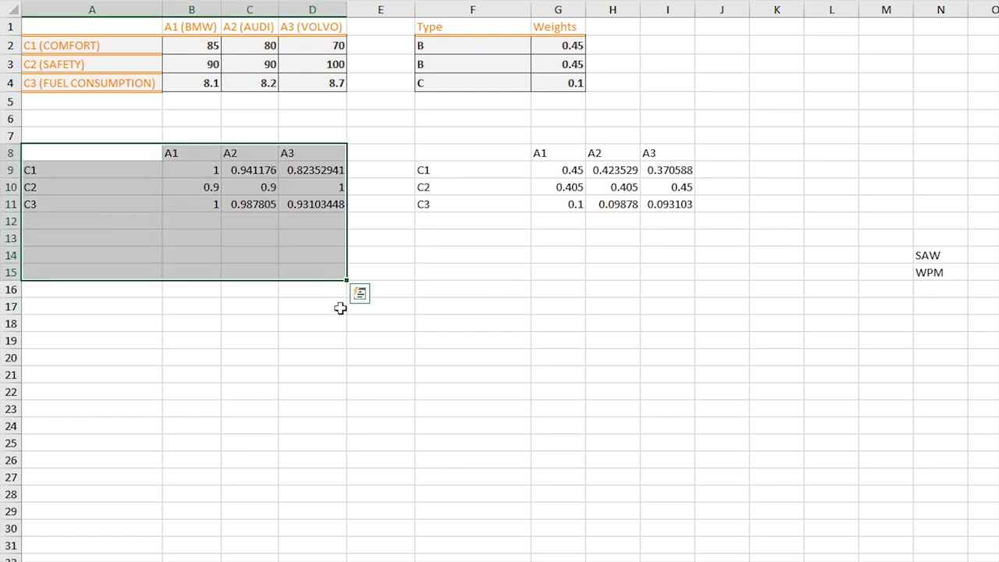
Step: Label the row below C3 of the weighted matrix SAW in cell F12
click(468, 255)
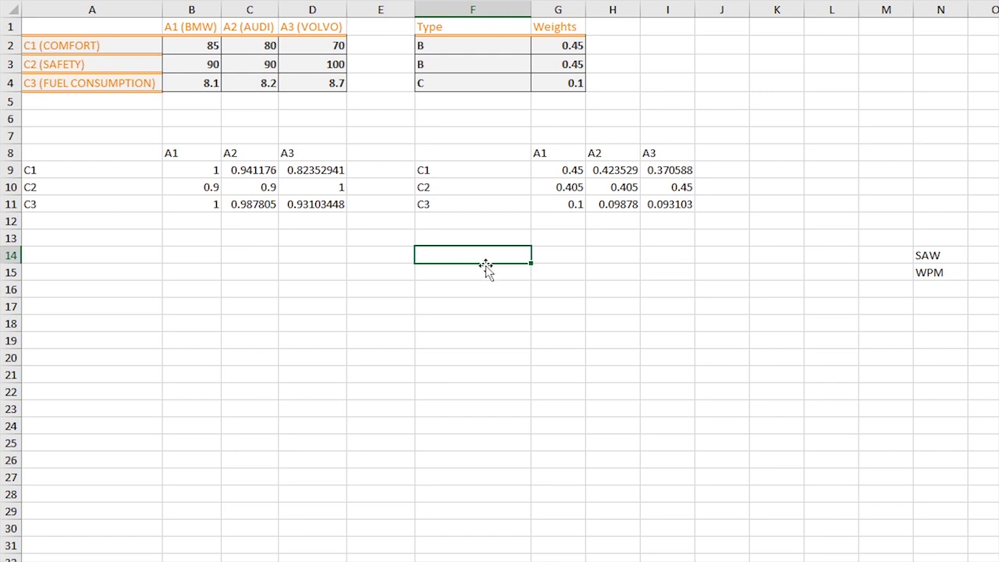
key(Up)
key(Up)
text(SAW)
click(540, 254)
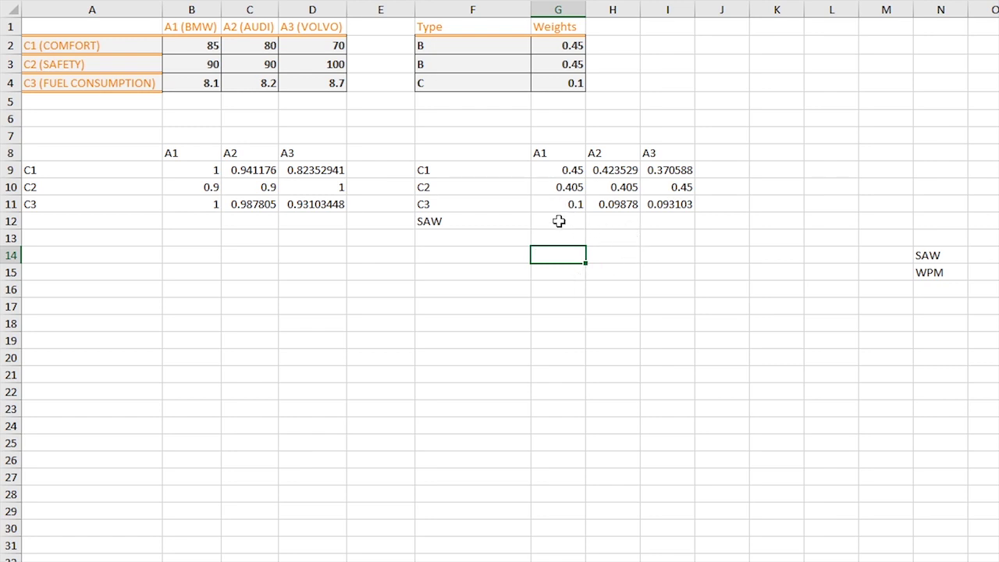
Step: Calculate the SAW score for A1 in cell G12 by adding its weighted values with =G9+G10+G11
drag(574, 171, 572, 204)
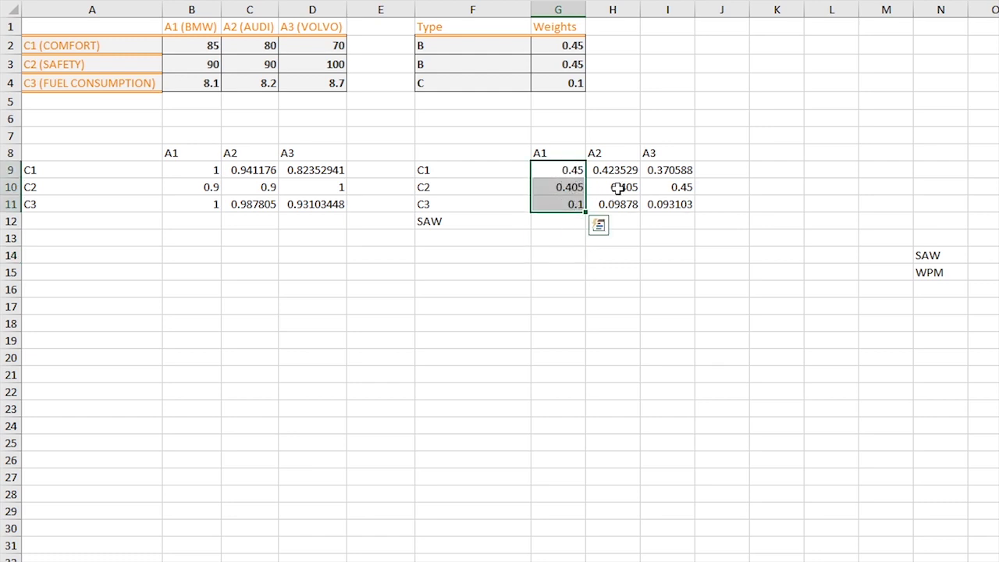
click(555, 223)
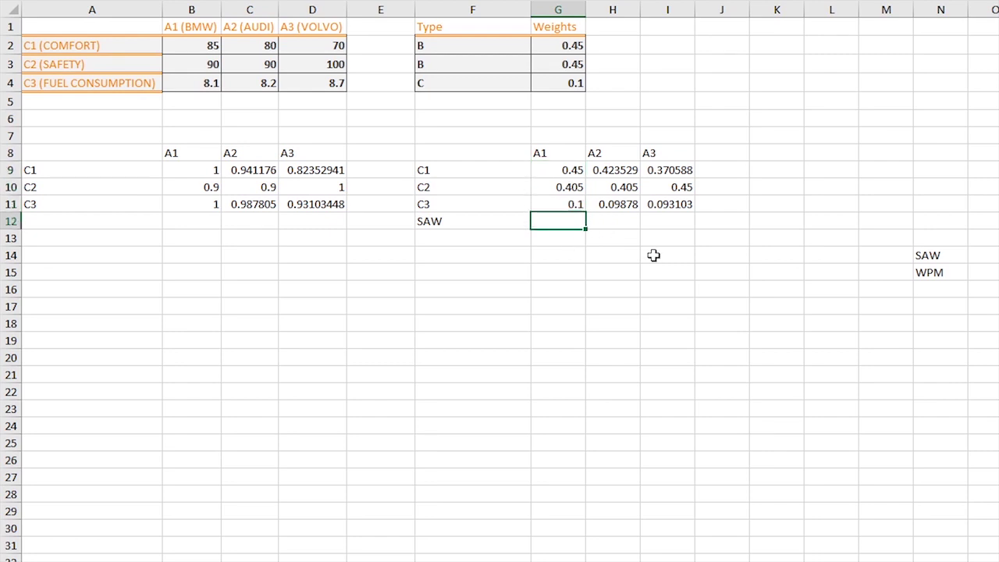
text(=)
click(564, 172)
text(+)
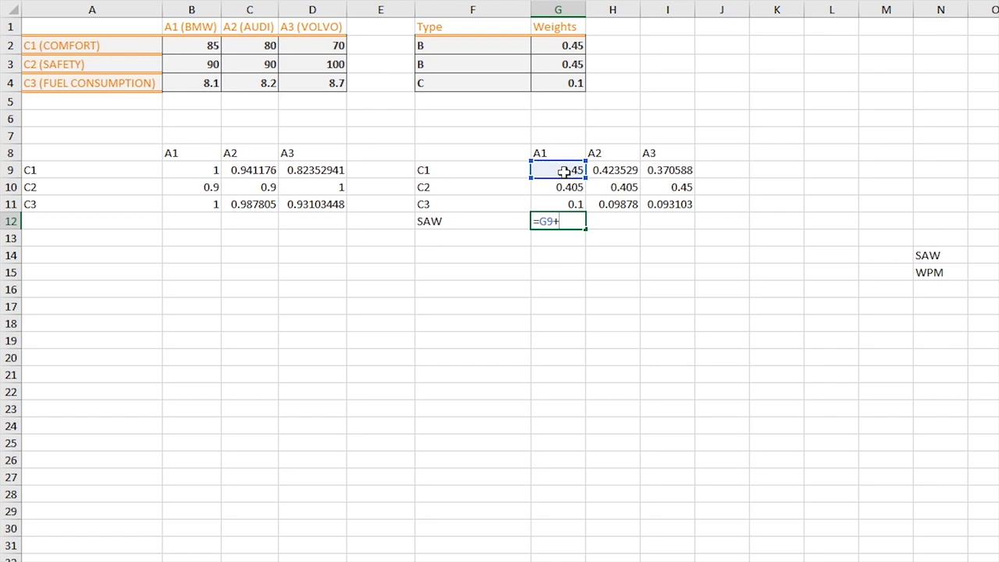
click(553, 188)
text(+)
click(570, 204)
key(Return)
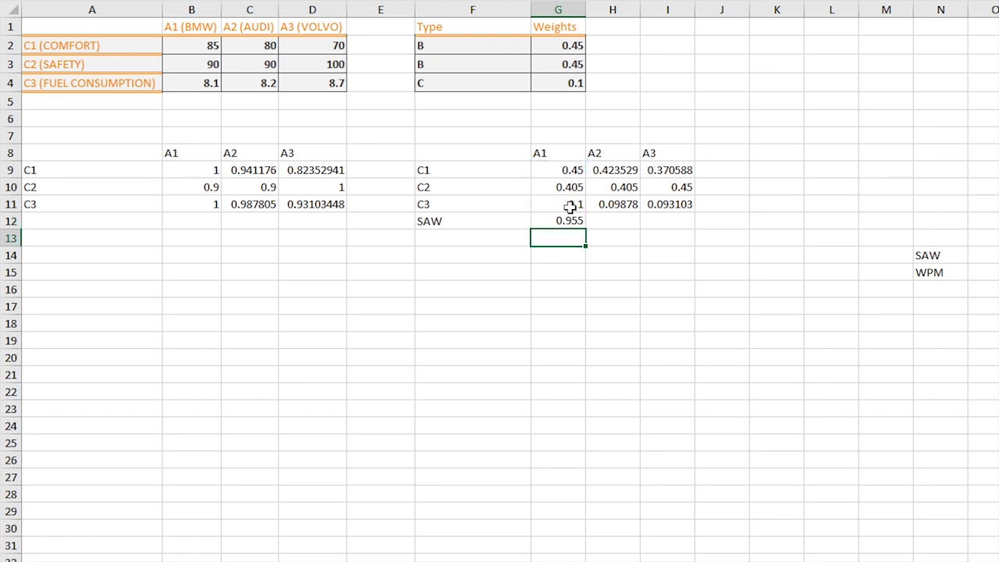
Step: Calculate the SAW score for A2 in cell H12 by adding its weighted values with =H9+H10+H11
click(615, 226)
text(=)
click(613, 170)
text(+)
click(611, 189)
text(+)
click(605, 204)
key(Return)
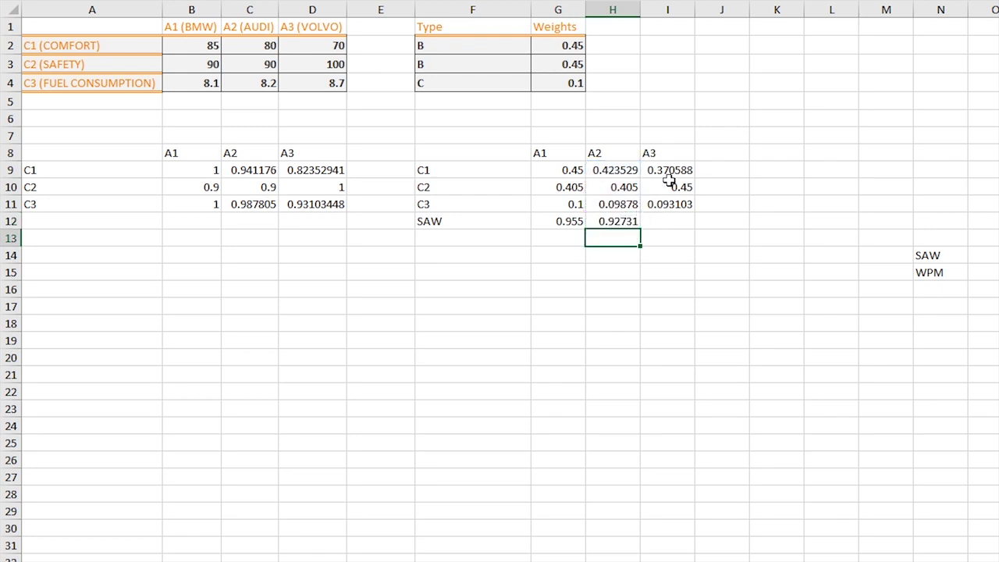
Step: Calculate the SAW score for A3 in cell I12 by adding its weighted values with =I9+I10+I11
key(Up)
key(Right)
click(669, 187)
text(+)
click(672, 203)
key(Return)
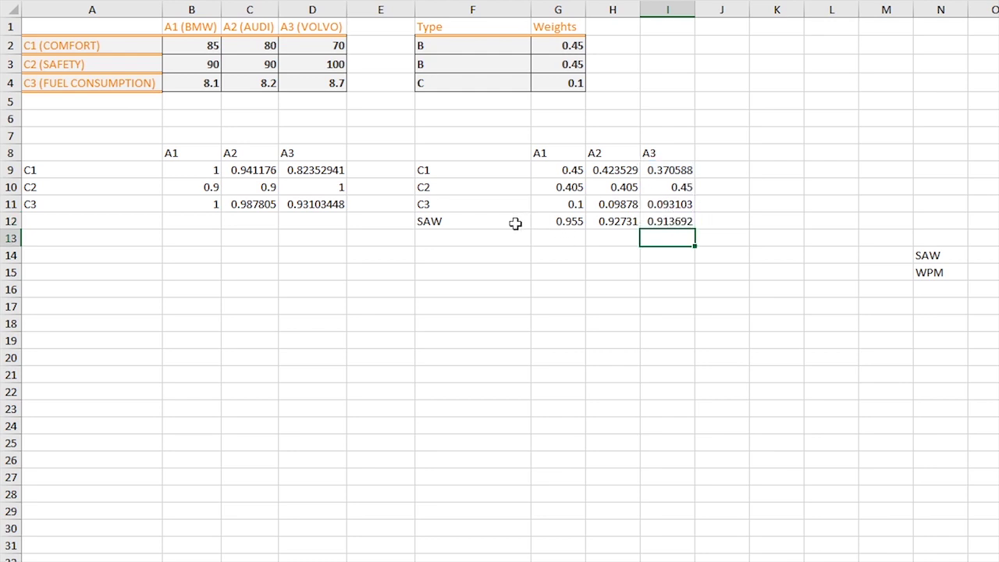
drag(555, 221, 670, 222)
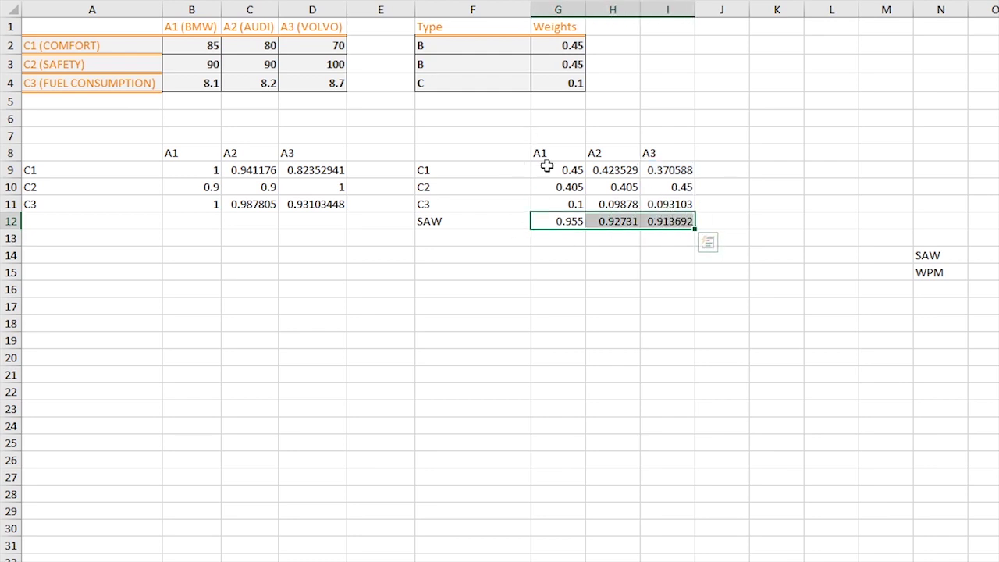
click(552, 151)
drag(551, 151, 557, 223)
click(559, 225)
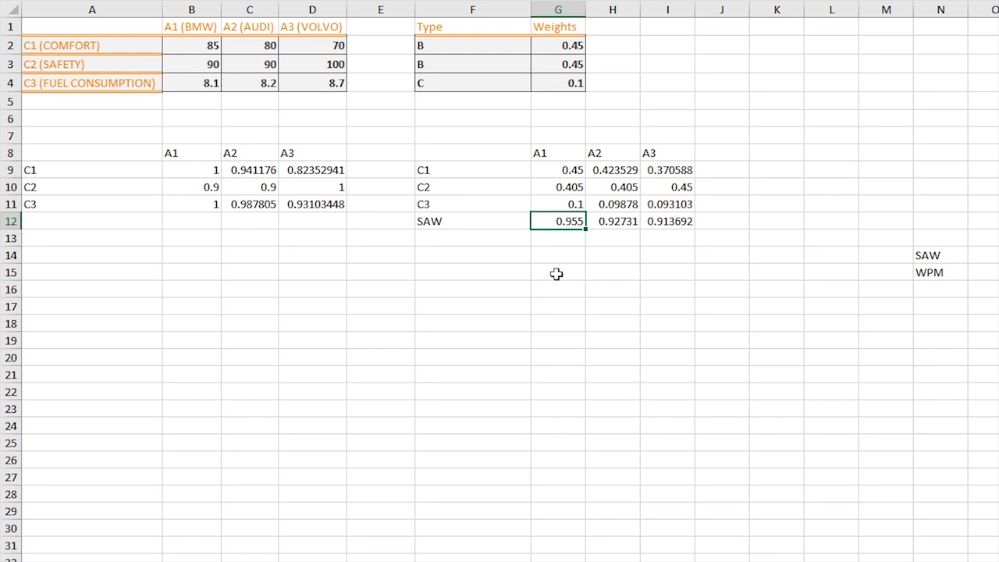
Step: Label cell F13 WPM and calculate A1's WPM score in cell G13 with =(B9^G2)*(B10^G3)*(B11^G4)
click(524, 243)
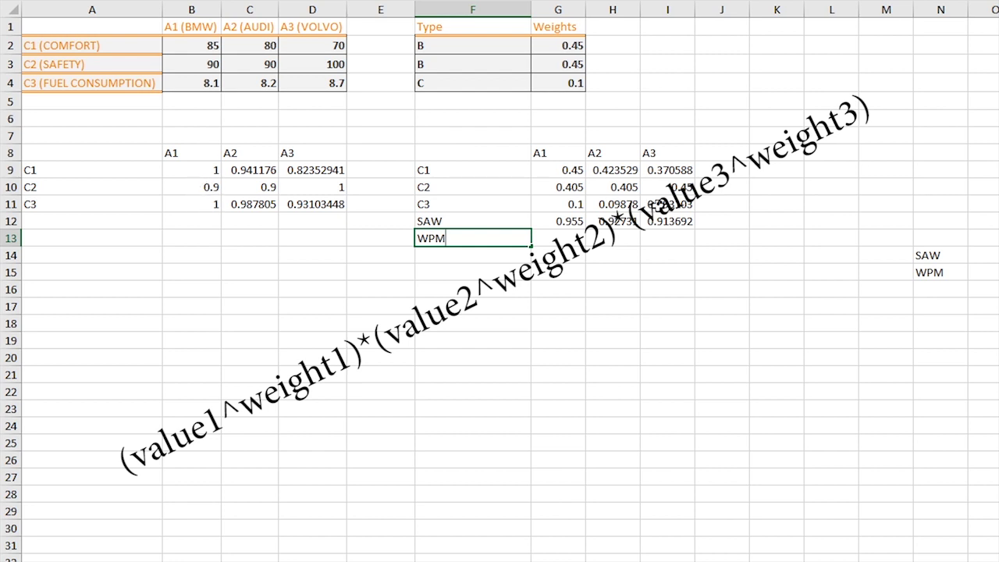
click(544, 236)
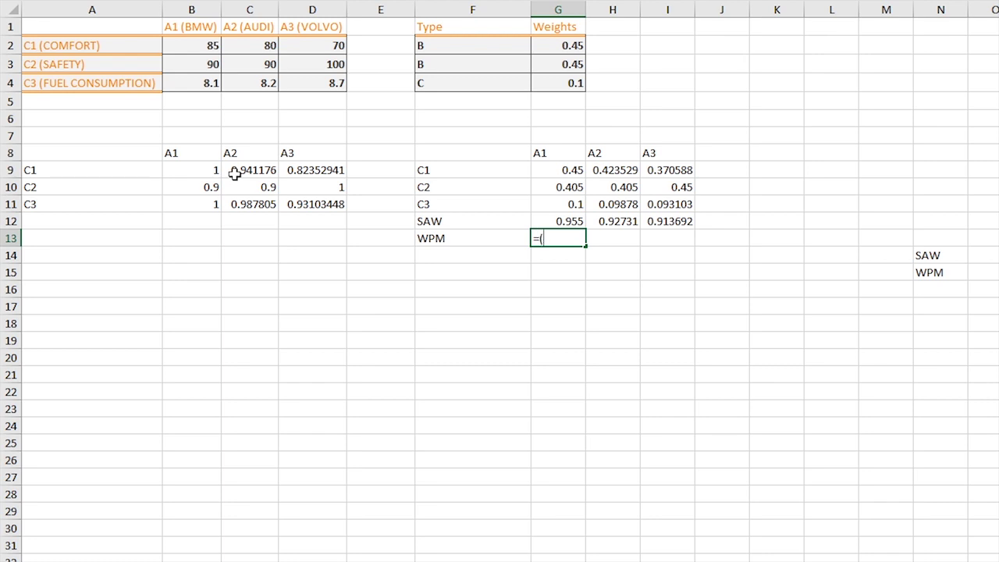
click(209, 167)
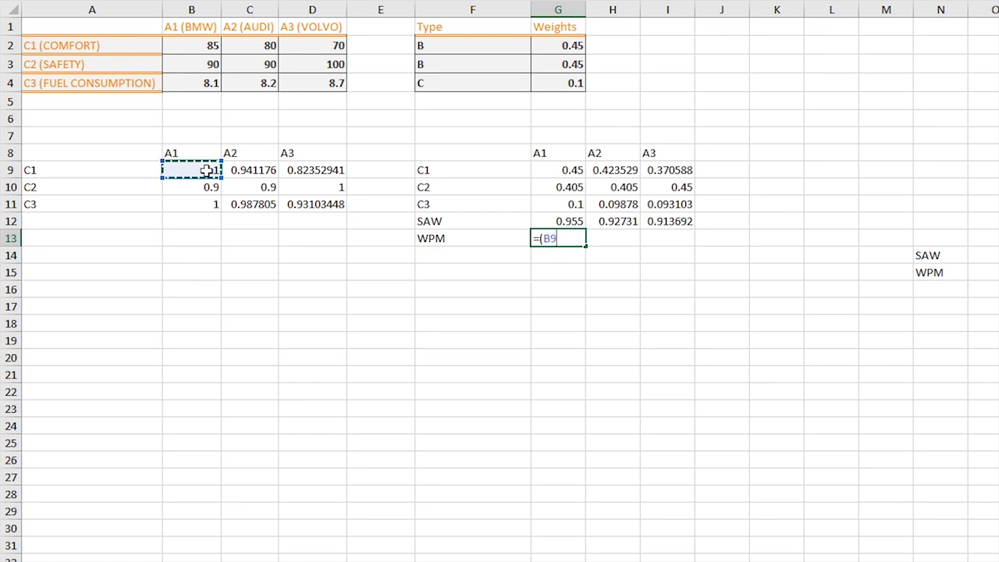
text(^^)
click(576, 45)
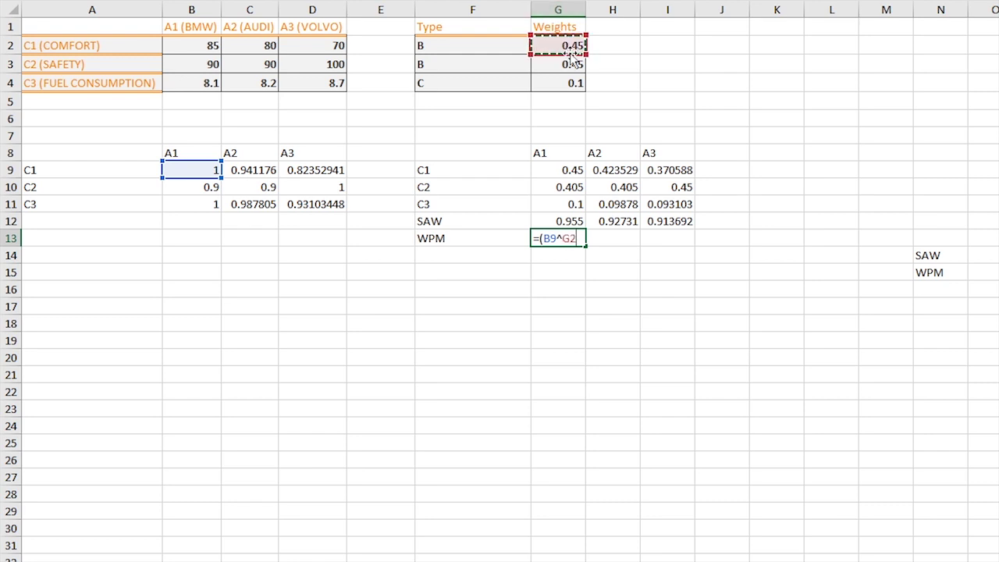
text()*)
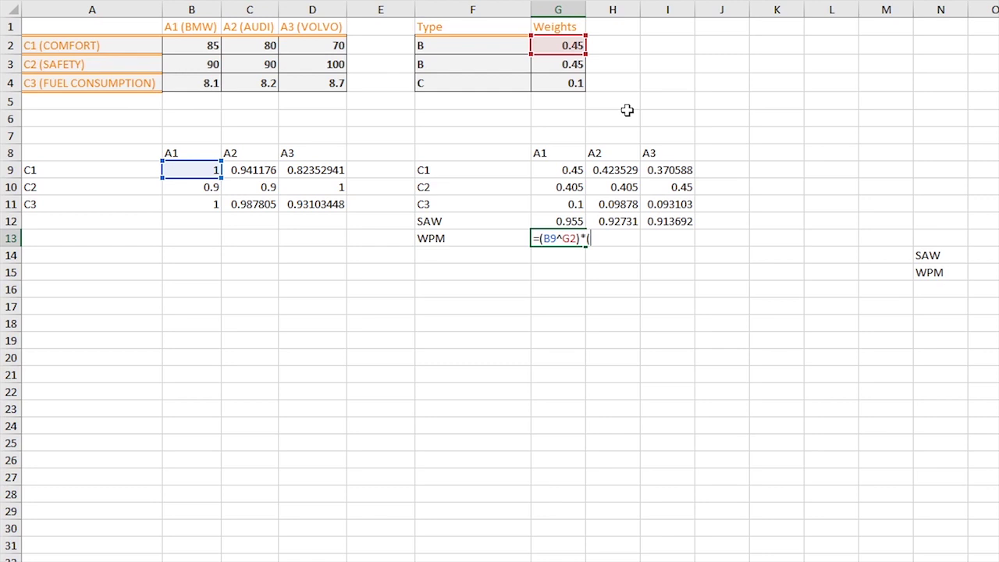
text(()
click(190, 189)
text(^^)
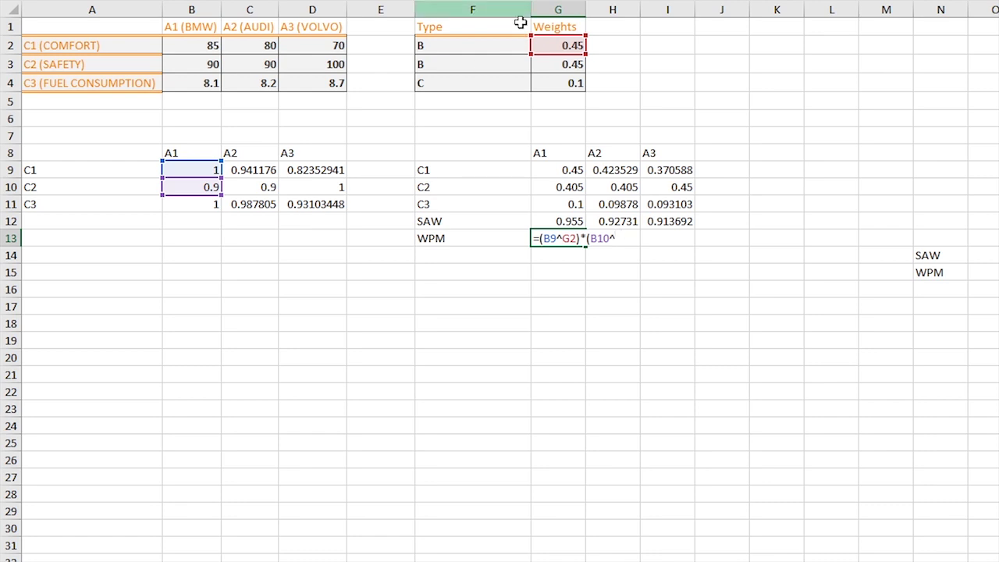
click(566, 64)
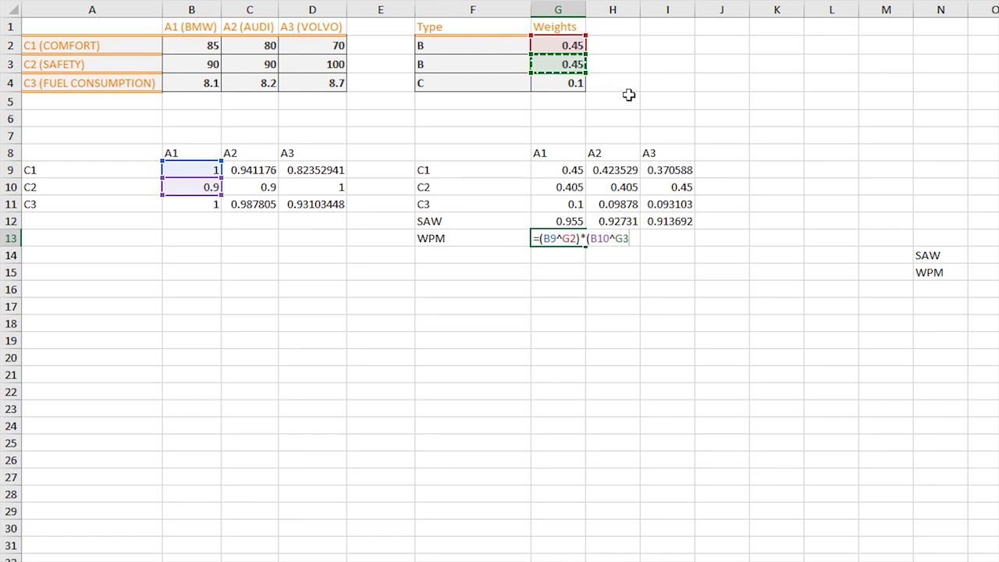
text()*)
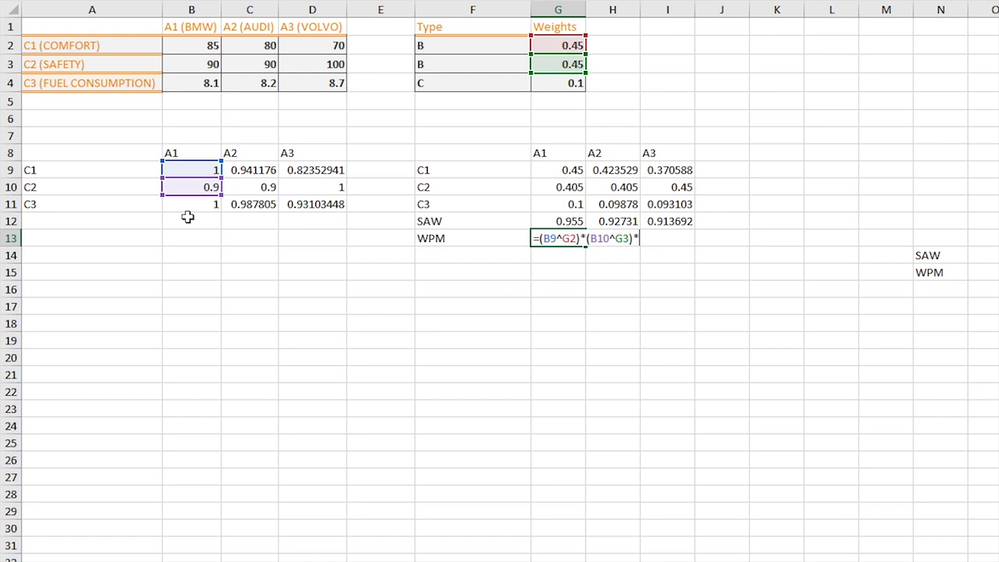
text(()
click(190, 204)
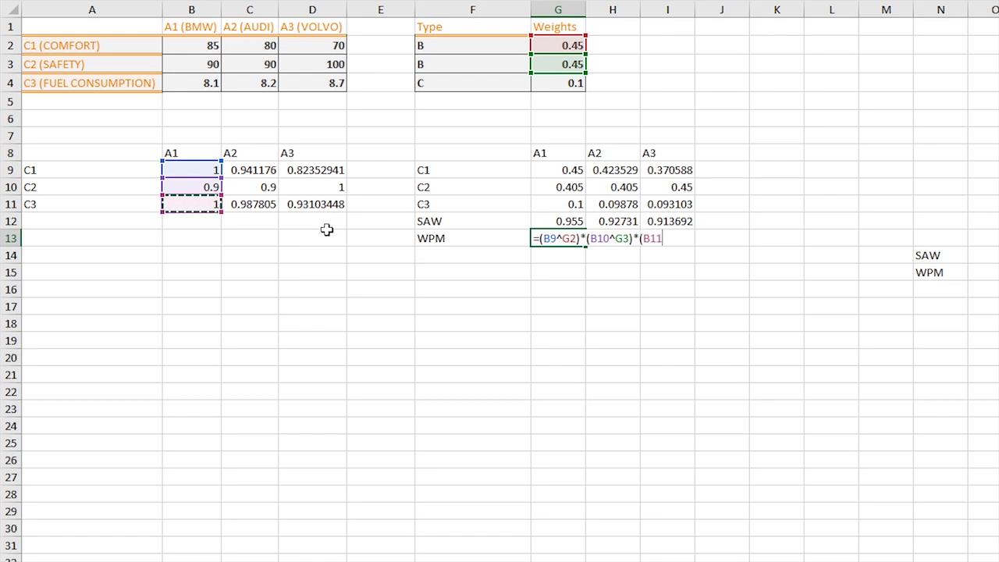
text(^^)
click(549, 82)
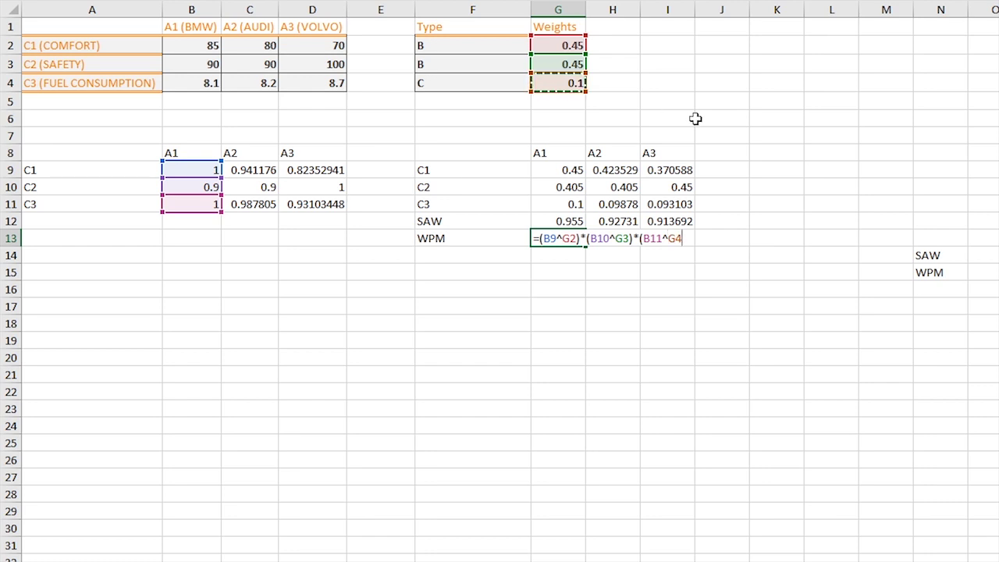
text())
key(Return)
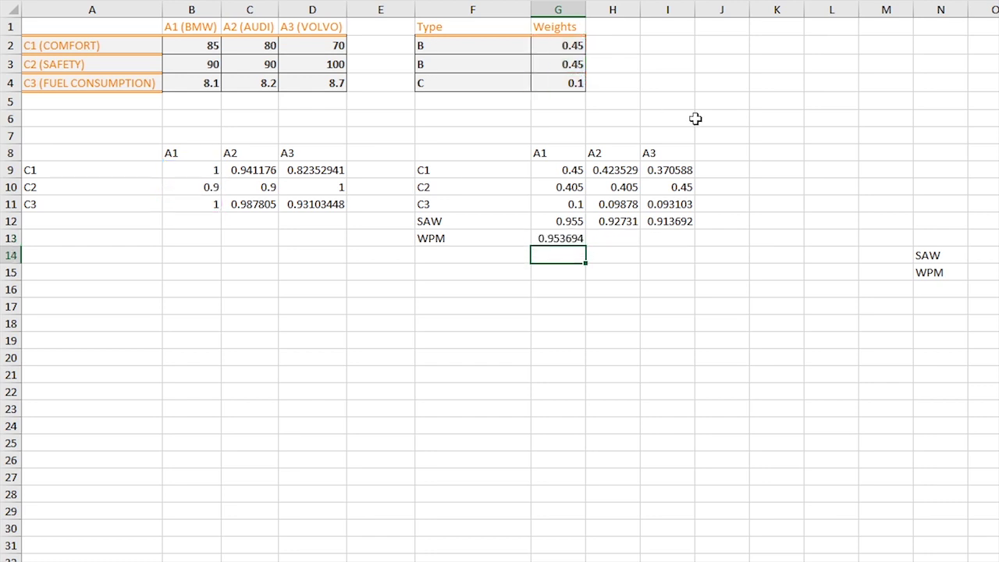
Step: Calculate the WPM score for A2 in cell H13 from its normalized values and the weights with =(C9^G2)*(C10^G3)*(C11^G4)
click(616, 238)
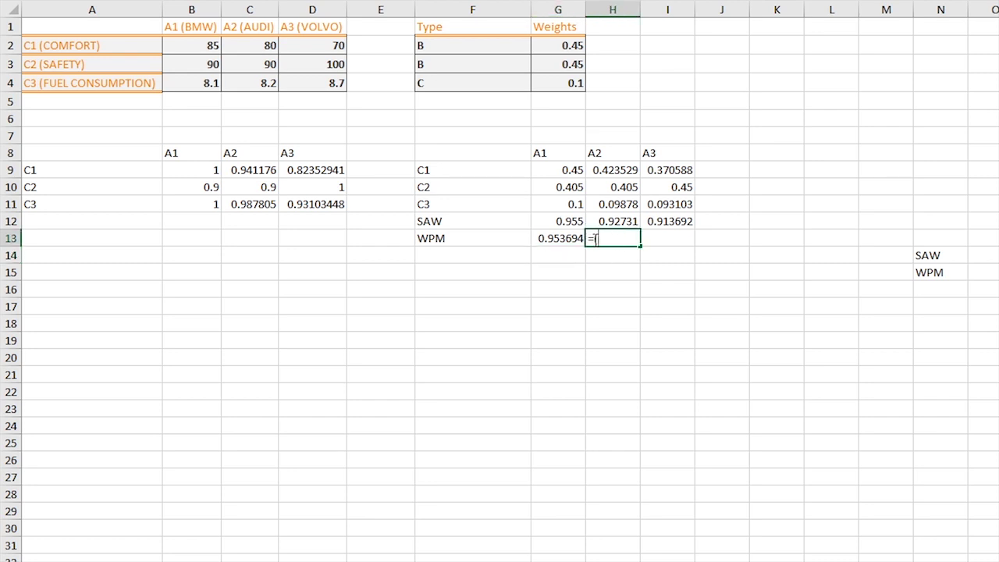
text(=()
click(258, 170)
text(^)
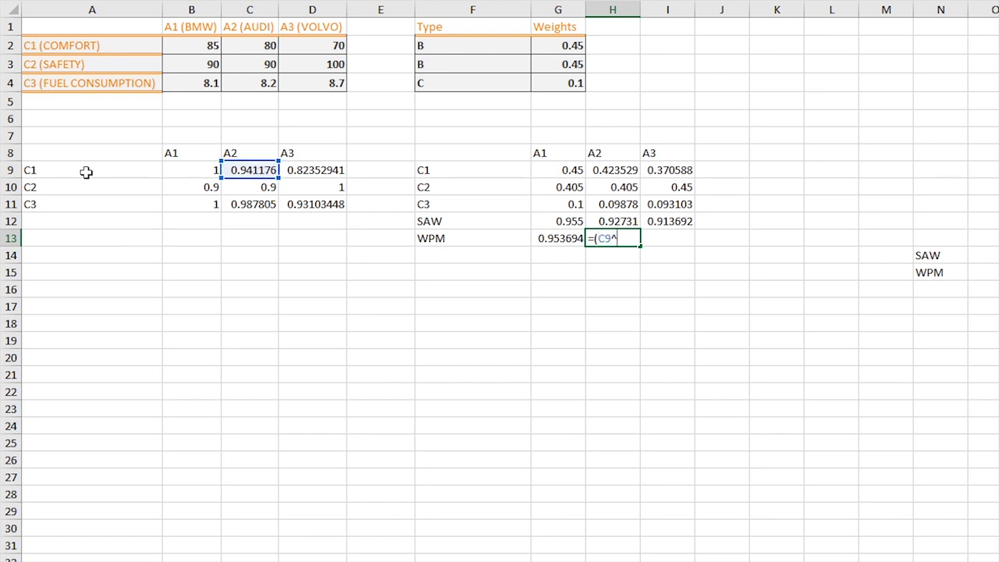
click(575, 47)
text()*)
click(258, 189)
key(BackSpace)
key(BackSpace)
key(BackSpace)
text(()
click(258, 189)
text(^)
click(560, 64)
text()*)
click(256, 206)
key(BackSpace)
key(BackSpace)
key(BackSpace)
text(()
click(258, 207)
text(^)
click(576, 84)
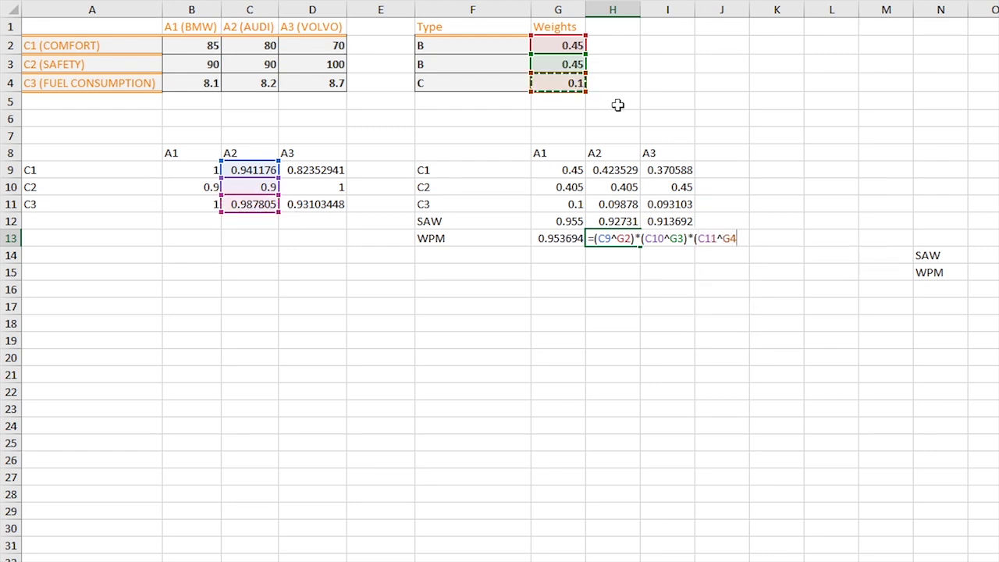
key(Return)
click(616, 239)
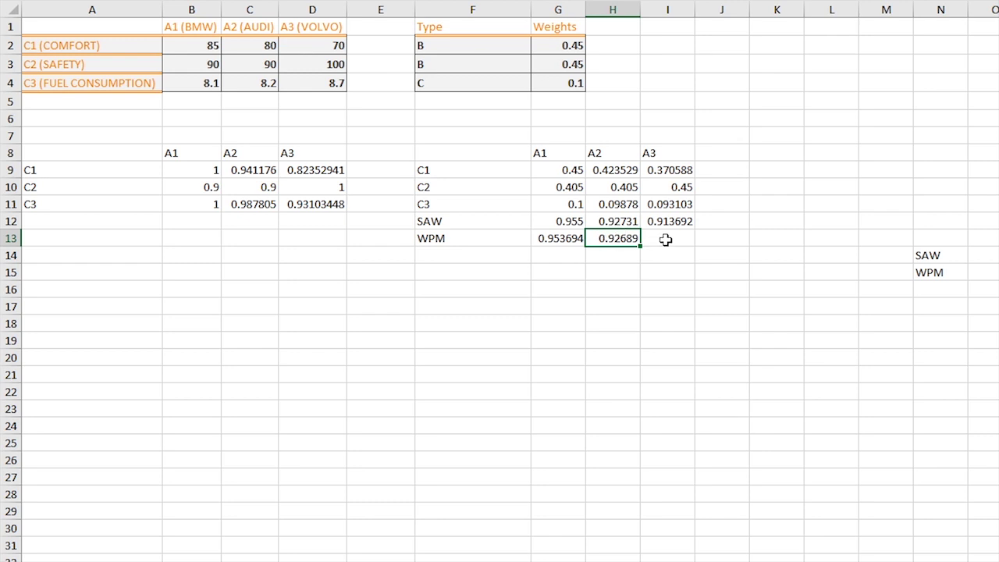
Step: Calculate the WPM score for A3 in cell I13 from its normalized values and the weights with =(D9^G2)*(D10^G3)*(D11^G4)
click(668, 245)
text(=()
click(300, 173)
text(^)
click(566, 45)
text()*()
click(333, 187)
text(^)
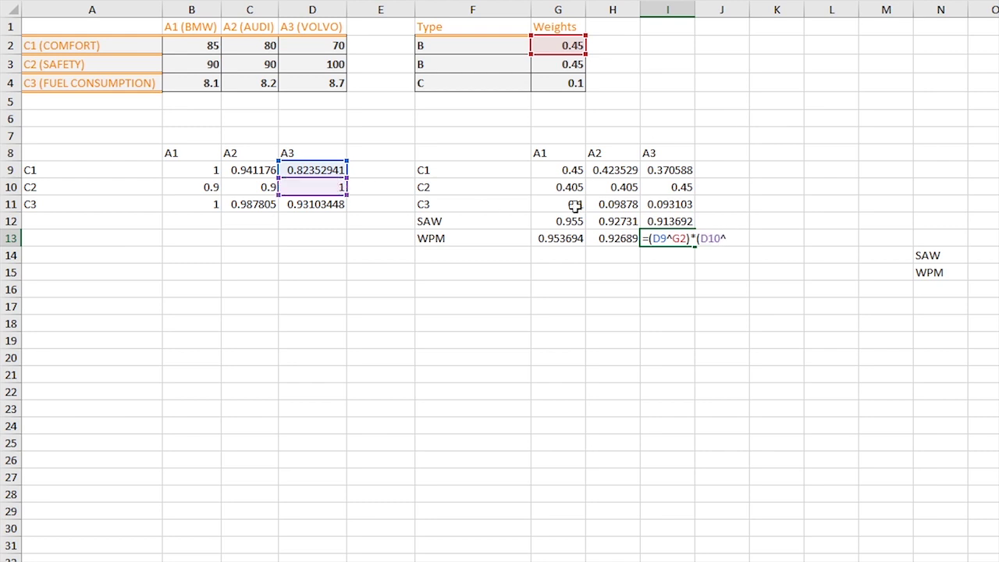
click(571, 66)
text()*()
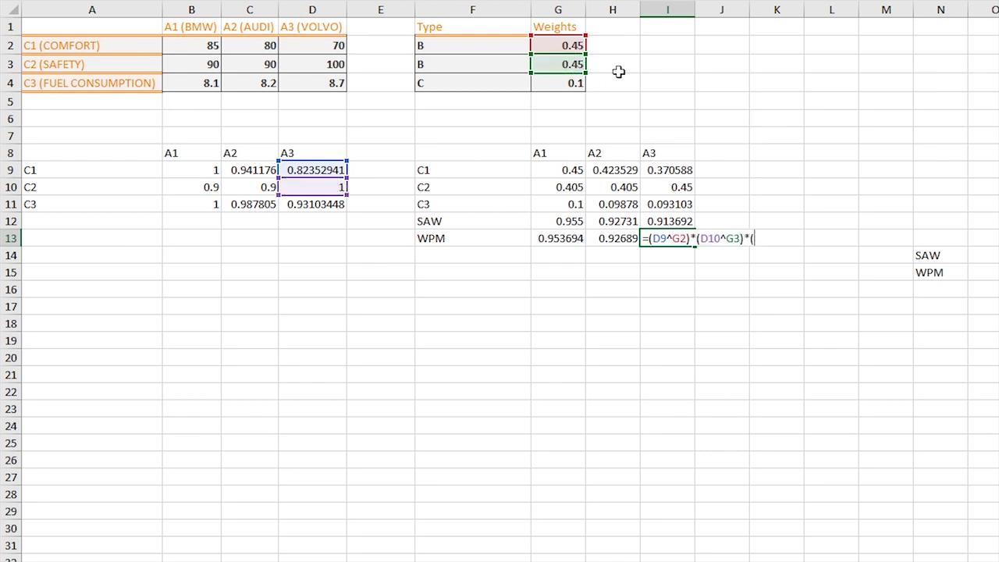
click(327, 204)
text(^)
click(550, 84)
text())
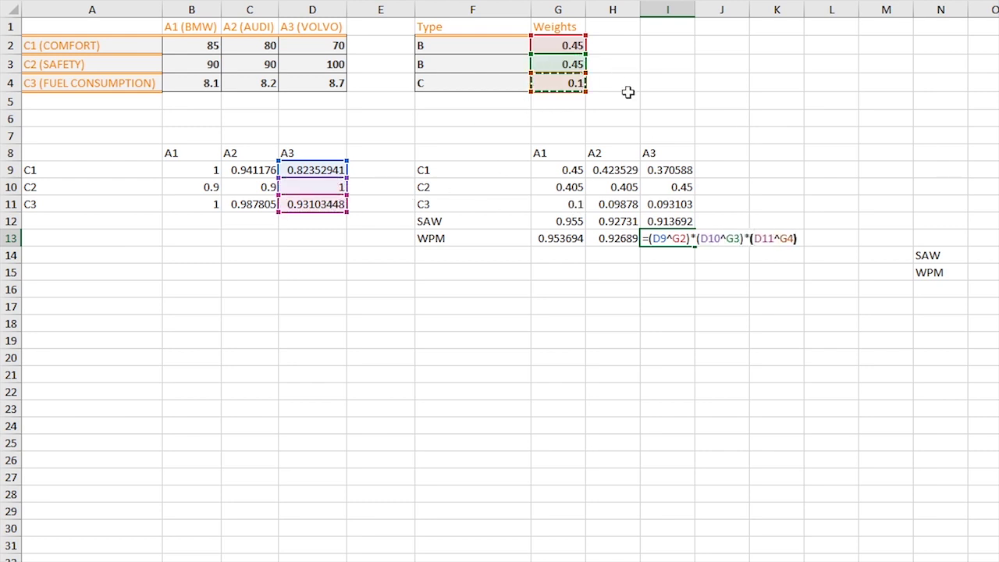
key(Return)
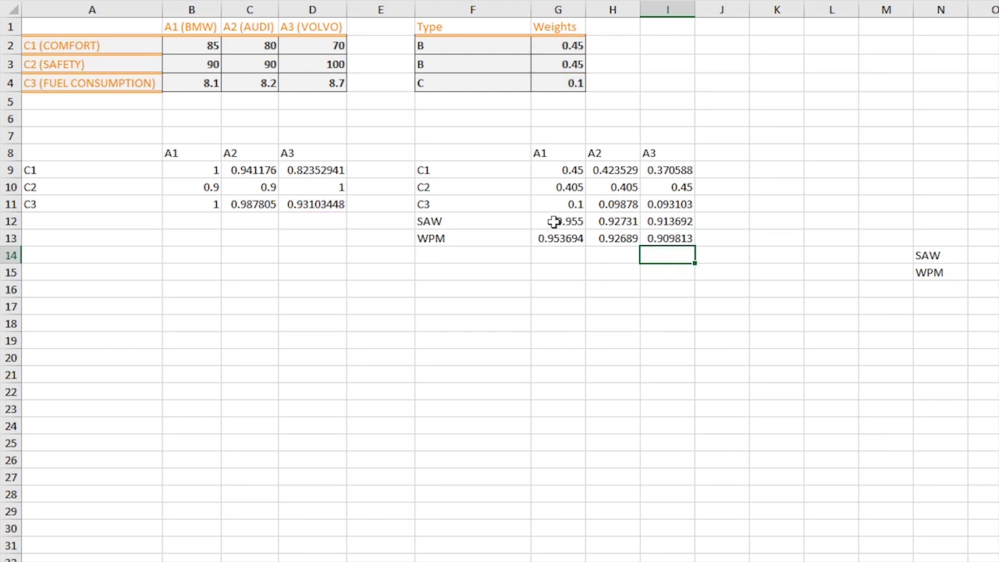
drag(557, 239, 670, 239)
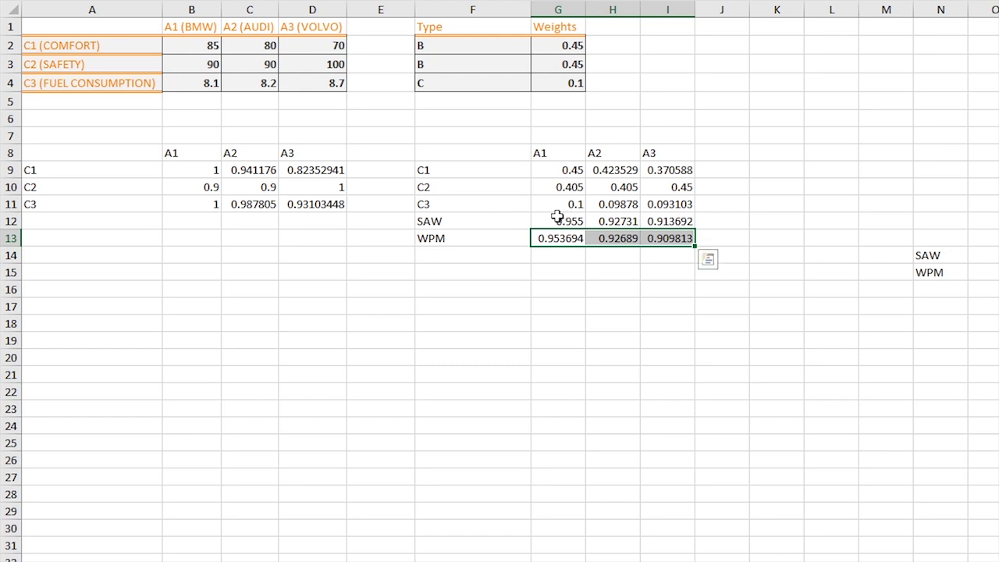
click(618, 368)
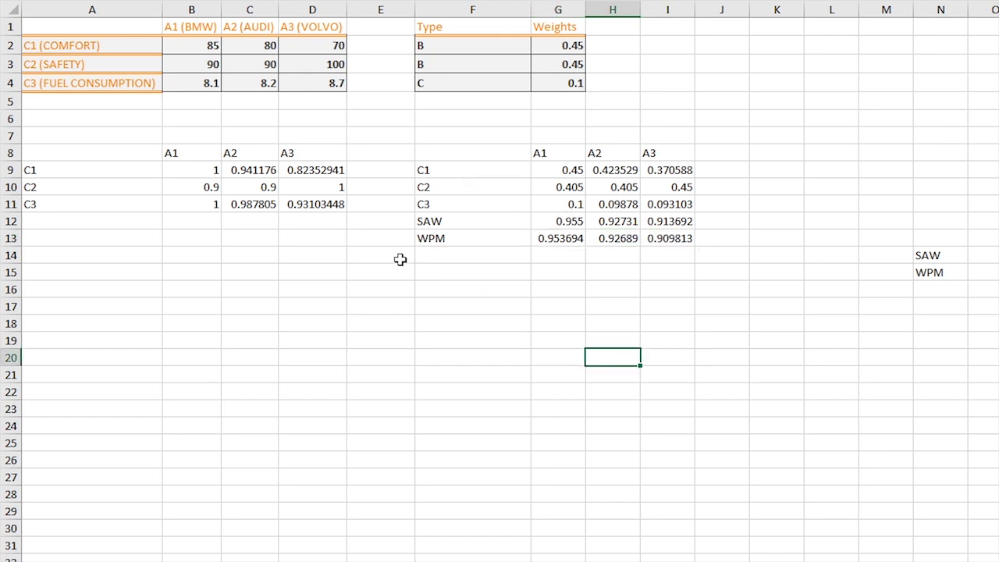
click(269, 344)
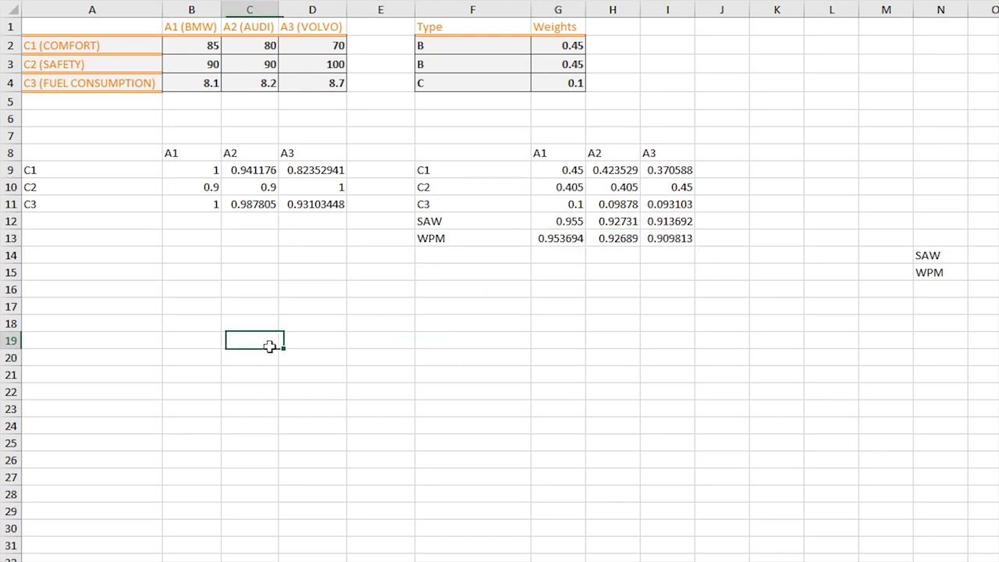
Step: Paste the label λ into cell A18 and enter its value 0.6 in cell B18
click(110, 323)
key(ctrl+v)
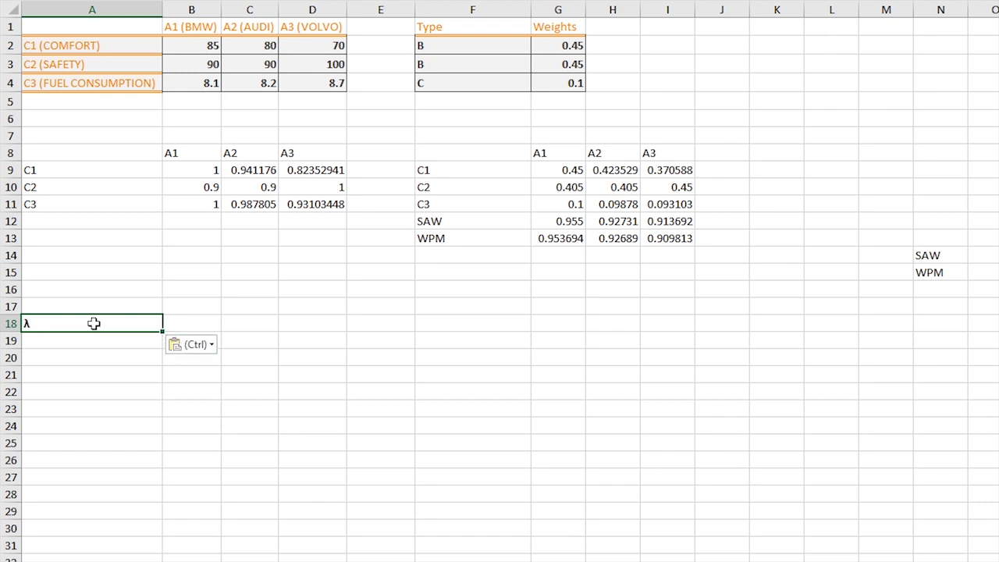
click(196, 324)
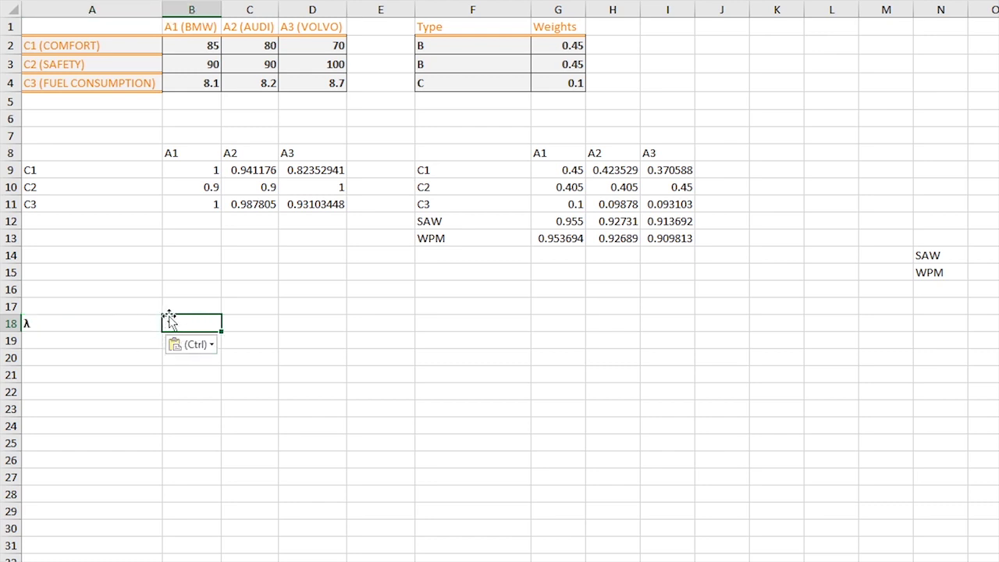
click(66, 324)
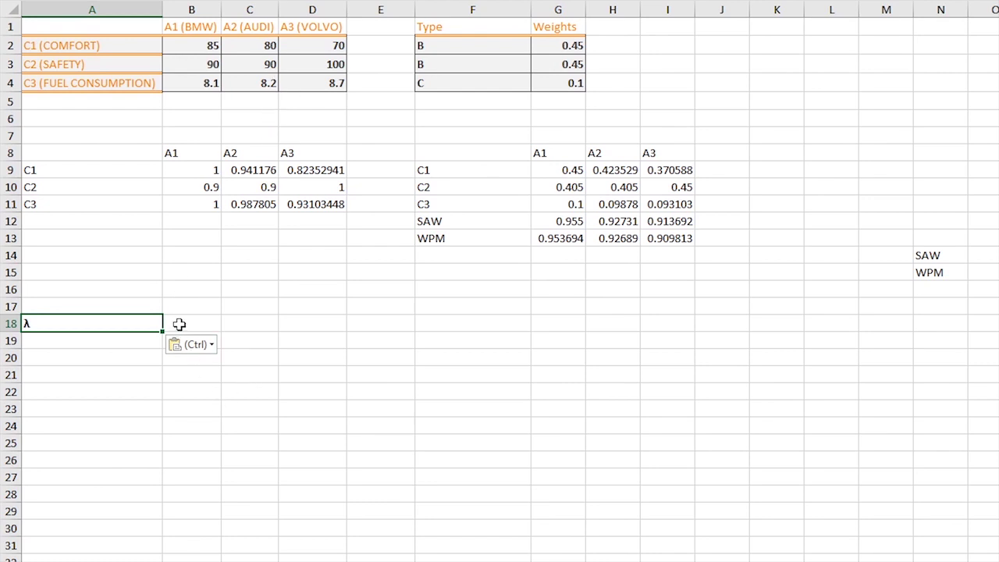
click(179, 324)
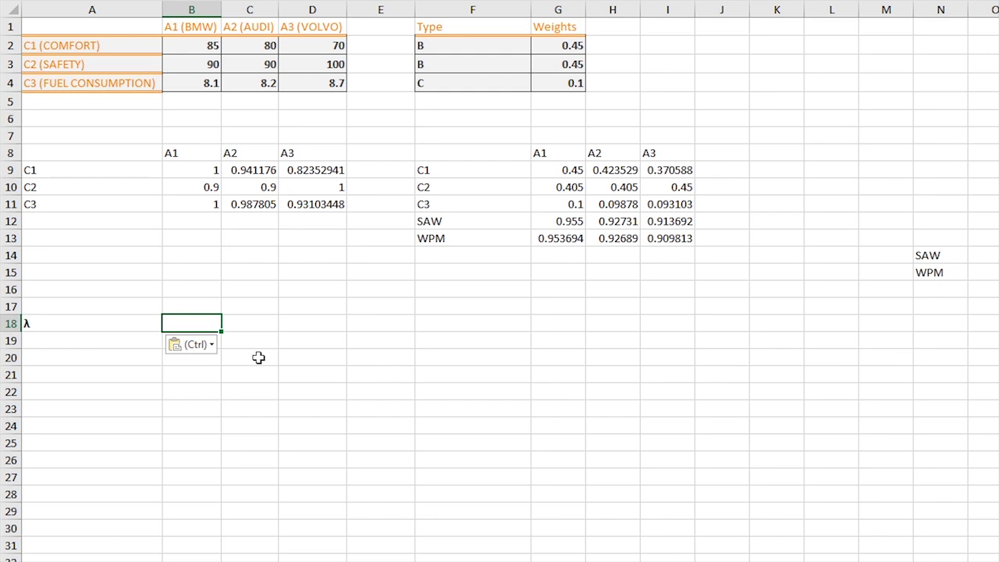
text(0.6)
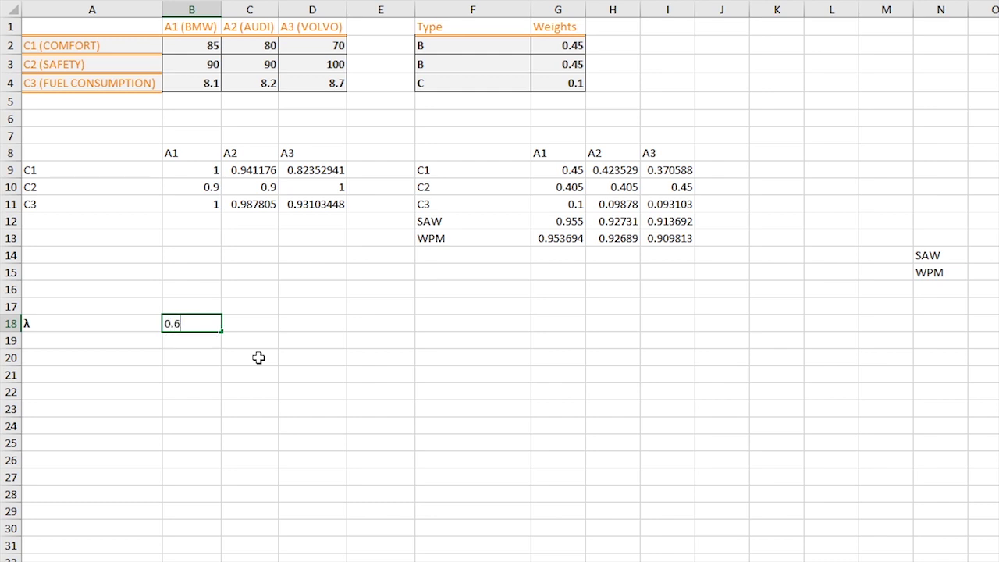
click(284, 390)
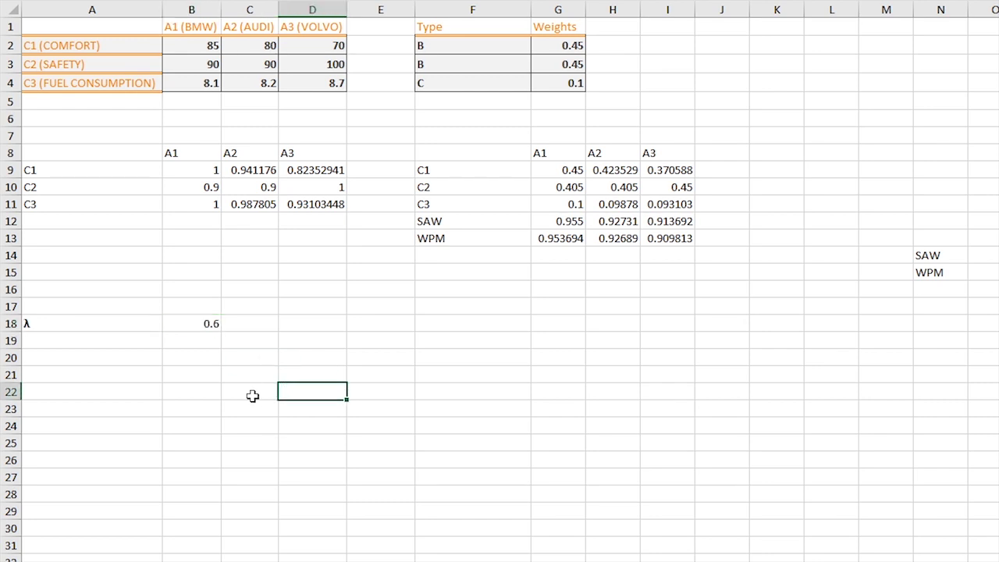
drag(86, 331, 179, 325)
click(483, 409)
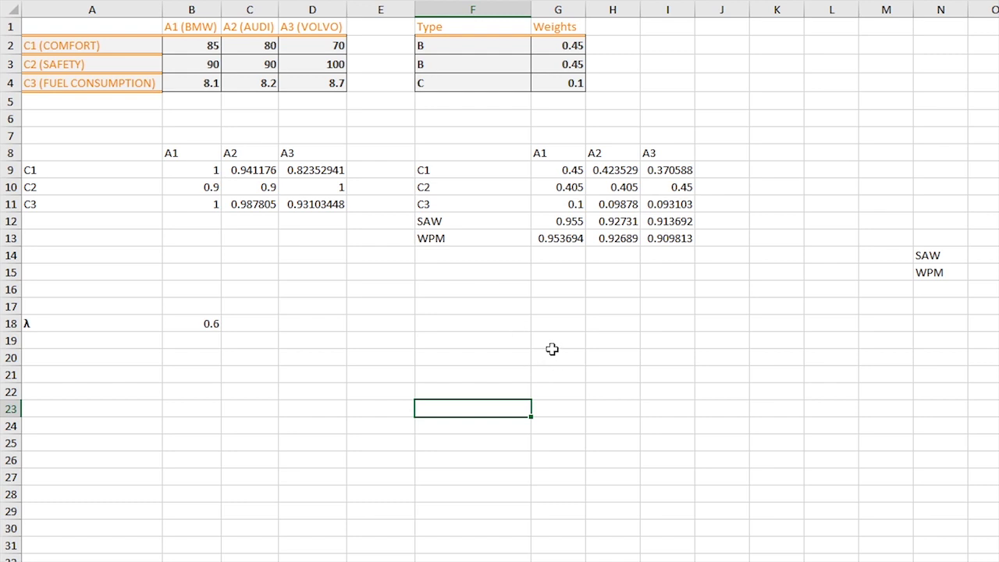
click(466, 328)
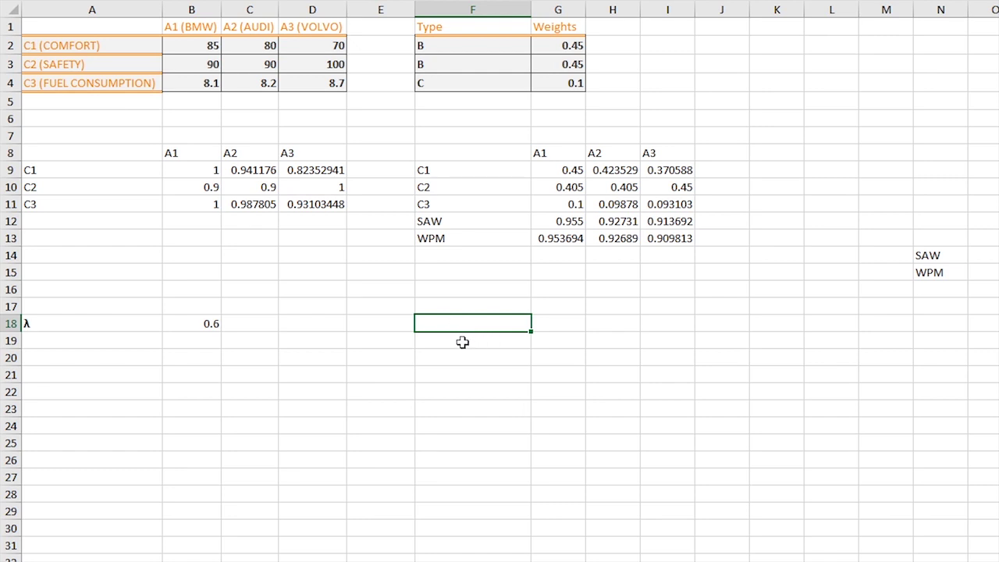
click(548, 327)
click(557, 261)
click(482, 254)
Step: Calculate A1's combined score in cell G14 from λ and its SAW and WPM scores with =(B18*G12)+((1-B18)*G13)
click(570, 250)
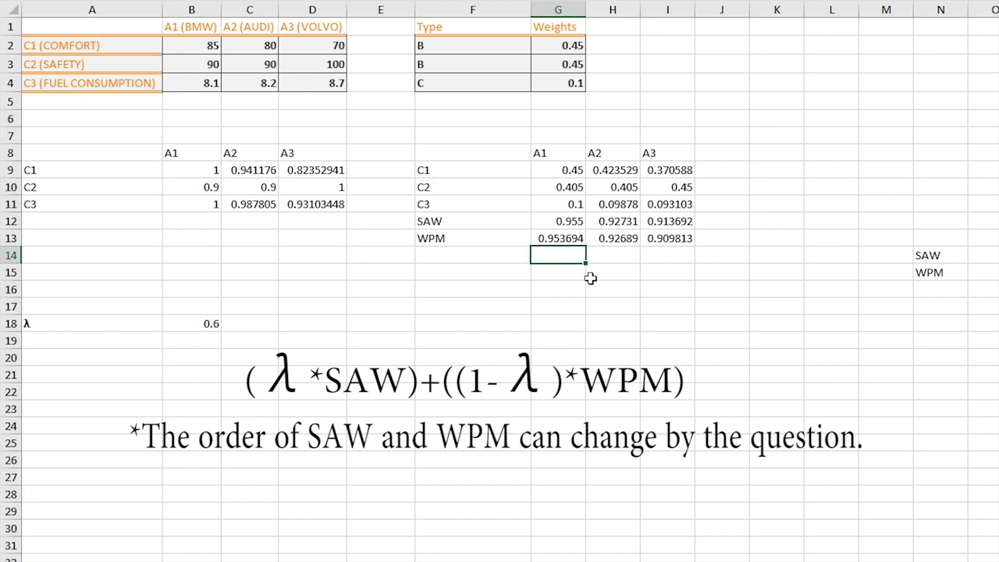
click(210, 326)
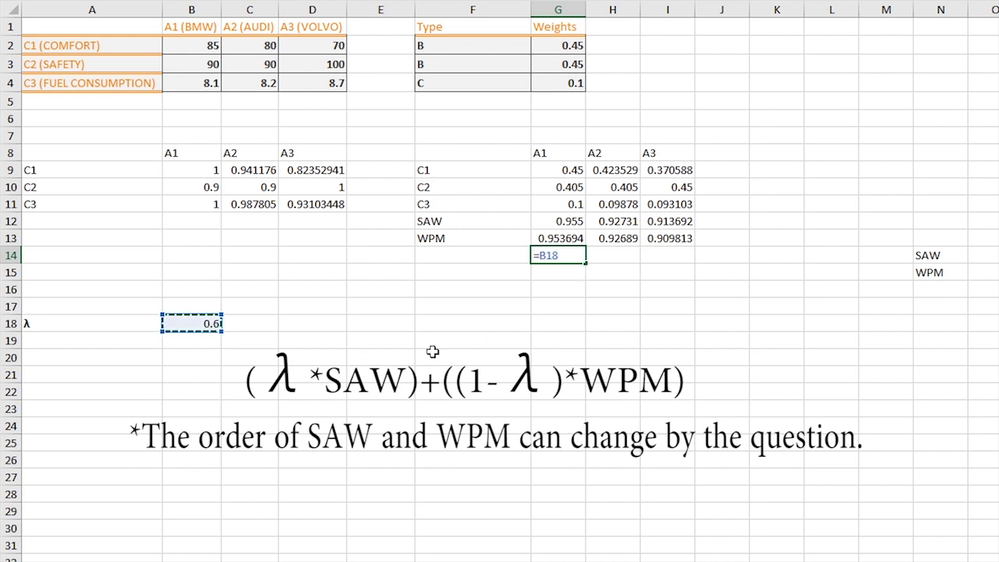
key(BackSpace)
key(BackSpace)
key(BackSpace)
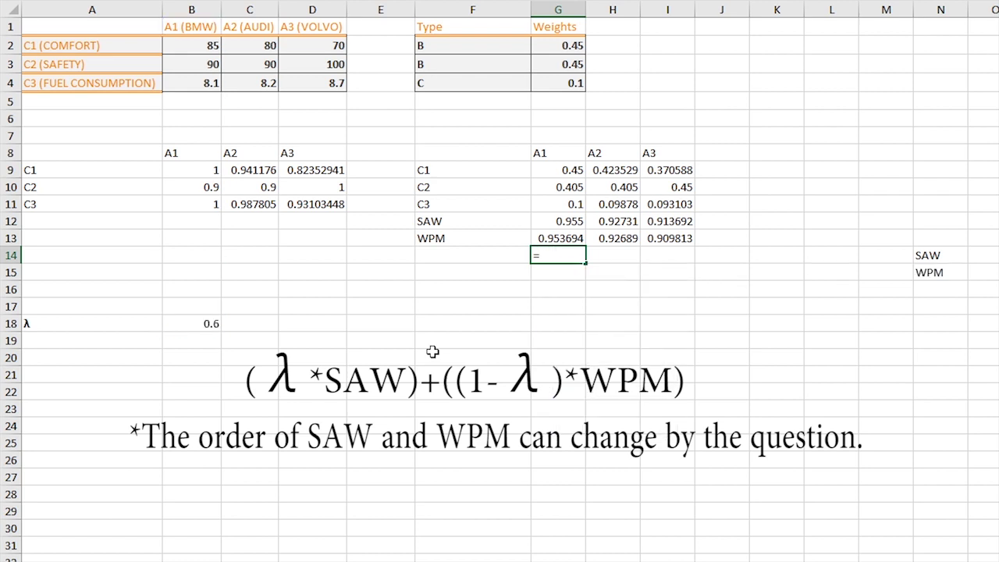
text(()
click(199, 326)
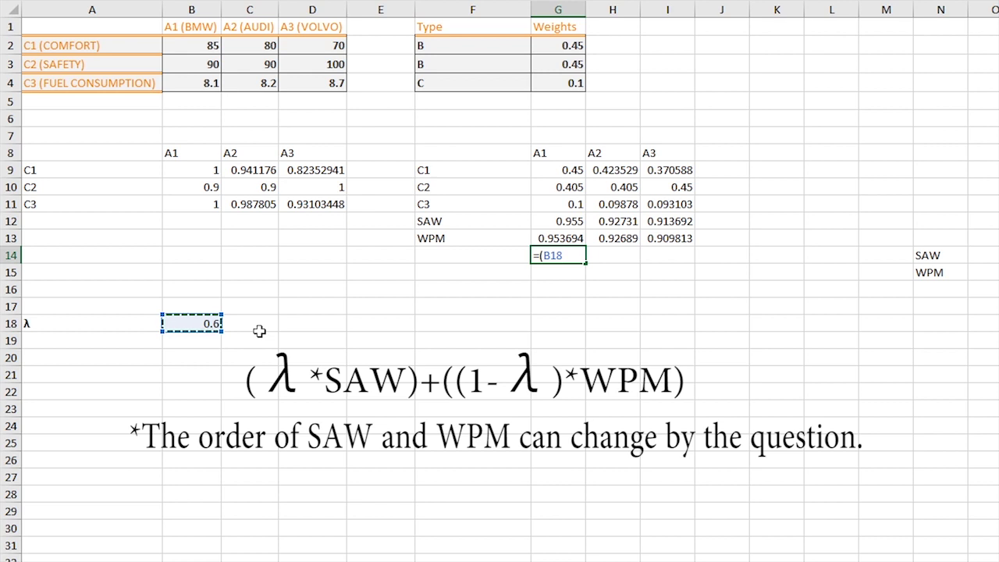
text(*)
click(569, 221)
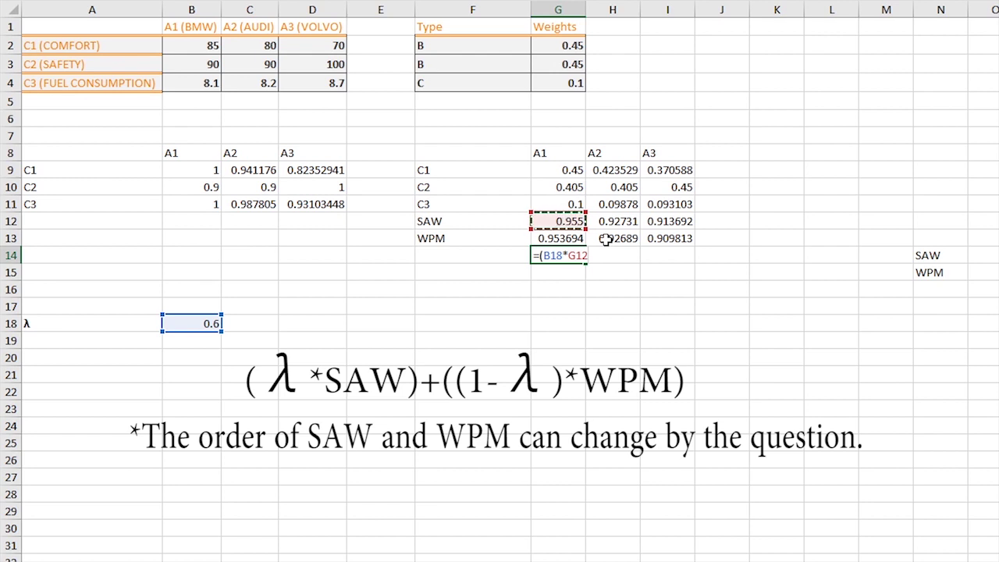
text()+((1-)
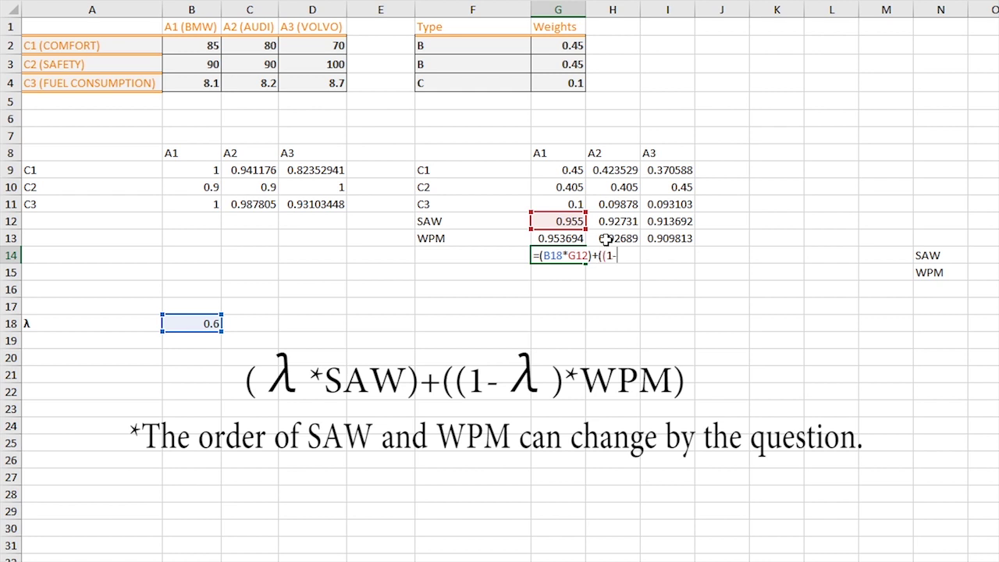
click(179, 323)
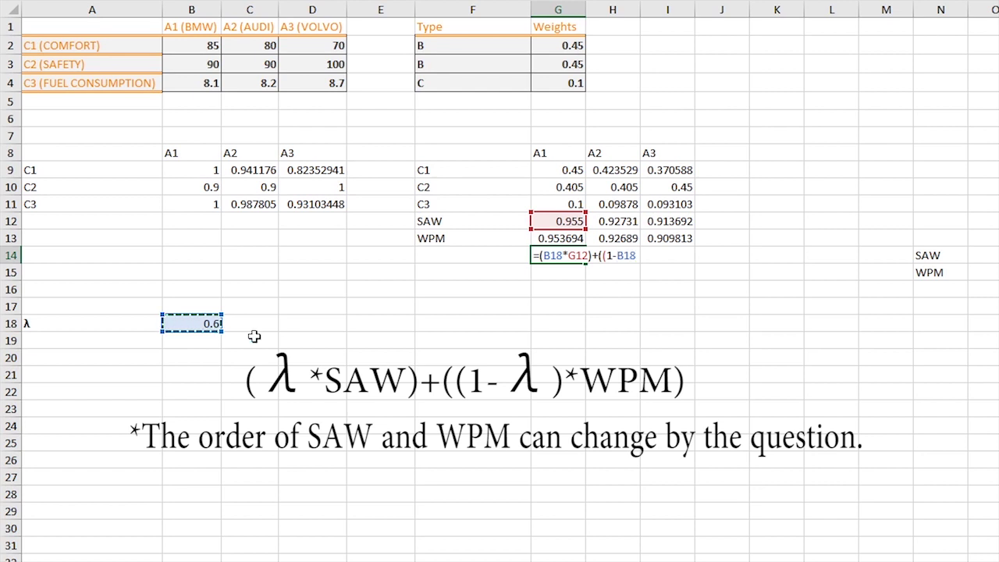
text()*)
click(551, 237)
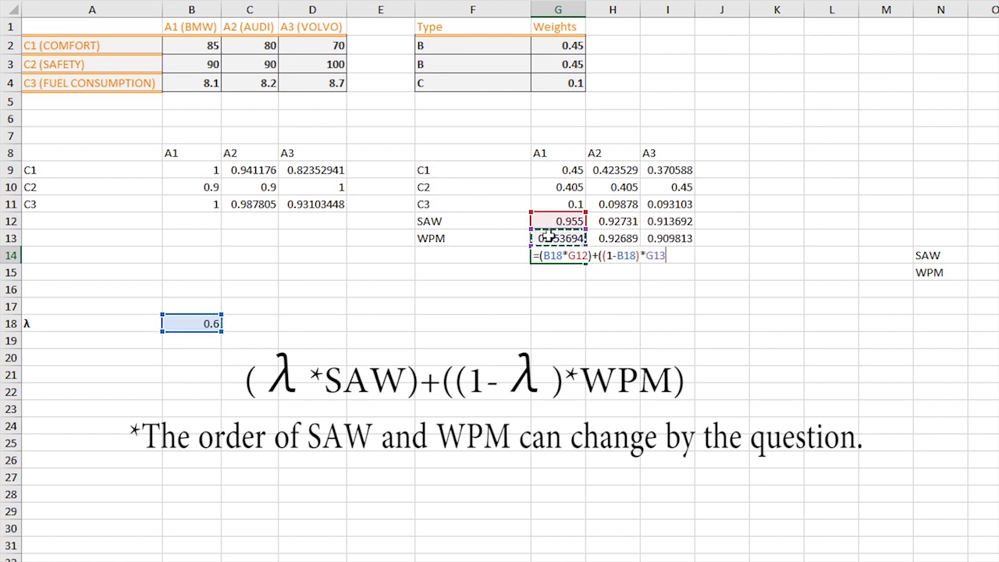
text())
key(Return)
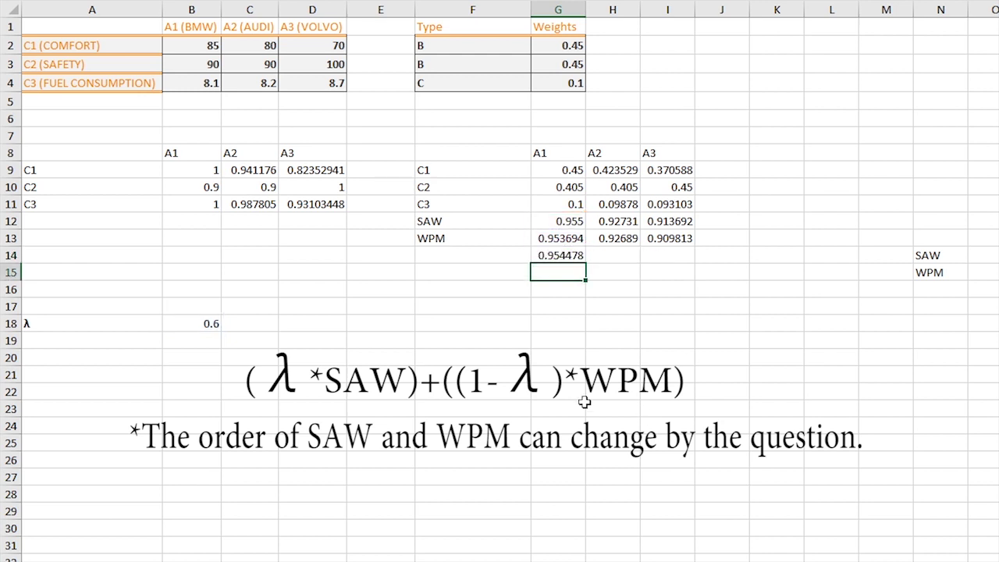
Step: Compare A1's combined score in cell G14 with its SAW and WPM scores in the rows above
click(571, 255)
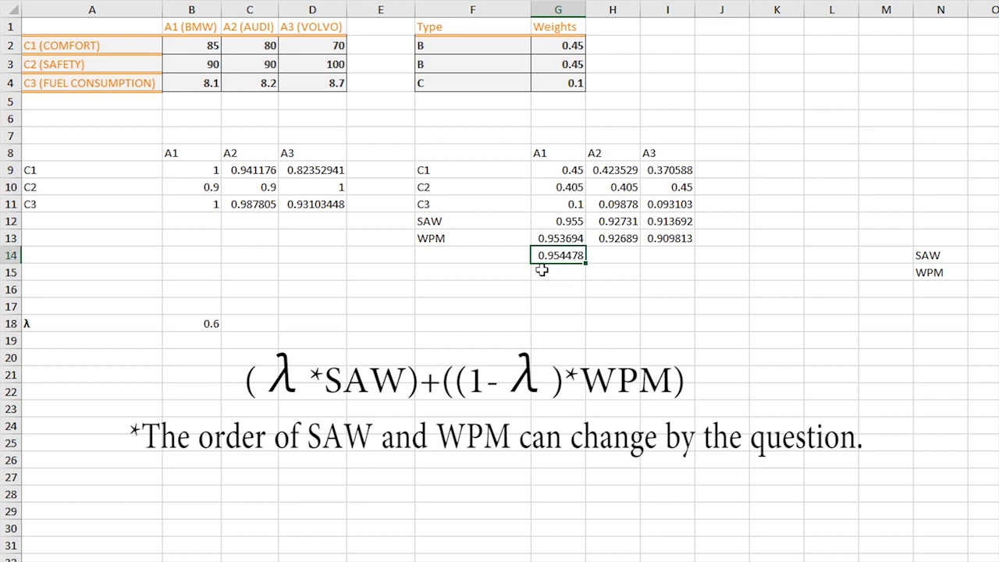
drag(478, 225, 546, 235)
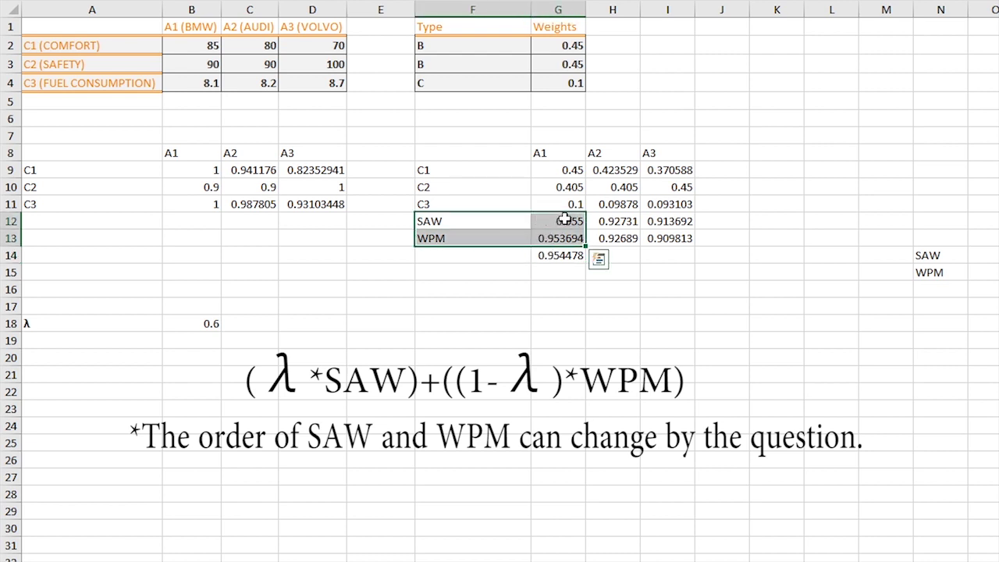
click(551, 220)
shift+click(494, 231)
click(562, 224)
click(578, 275)
Step: Calculate A2's combined score in cell H14 from λ and its SAW and WPM scores with =(B18*H12)+((1-B18)*H13)
click(609, 253)
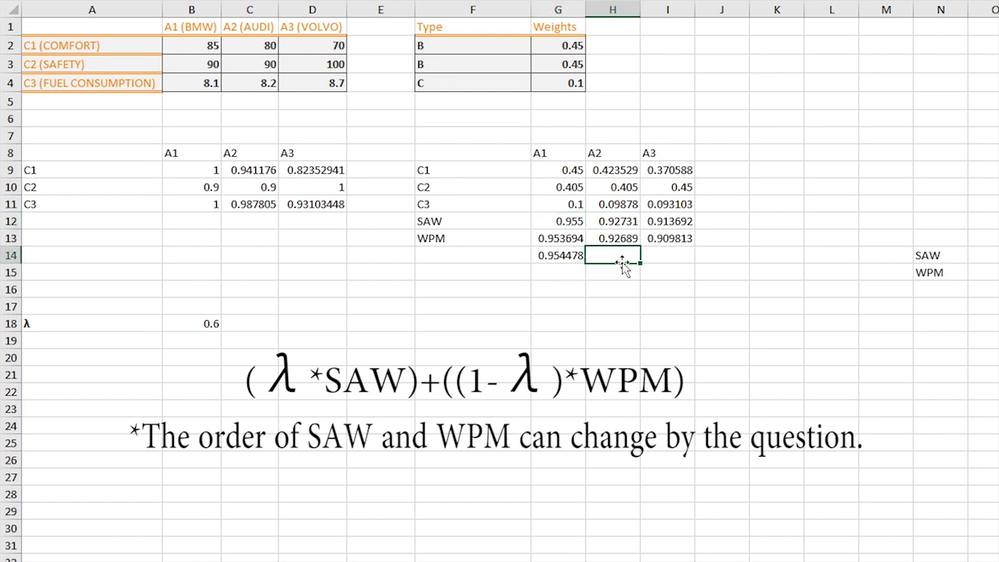
text(=()
click(204, 325)
text(*)
click(617, 221)
text()+()
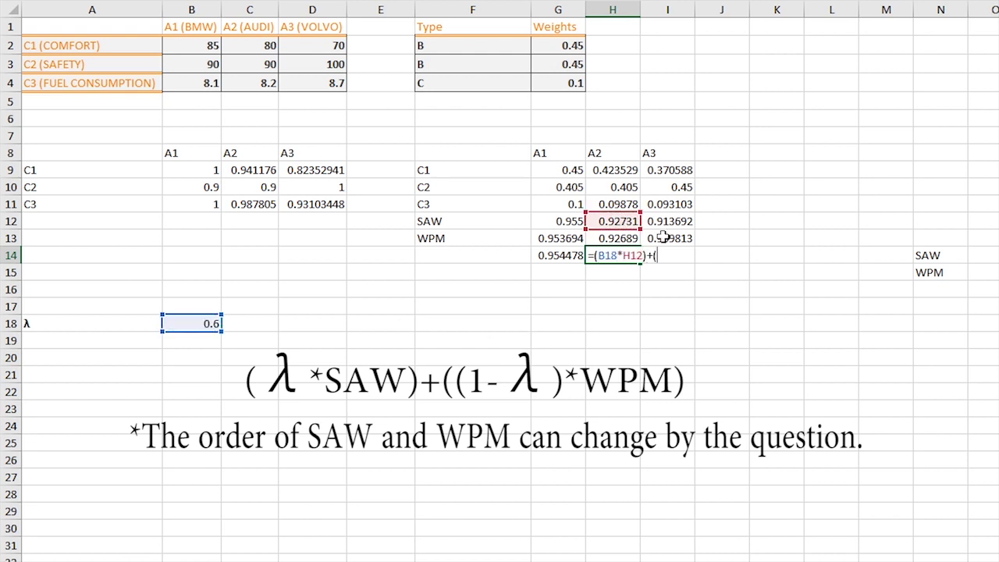
text((1-)
click(194, 323)
text()*)
click(605, 239)
text())
key(Return)
Step: Calculate A3's combined score in cell I14 from λ and its SAW and WPM scores with =(B18*I12)+((1-B18)*I13)
click(665, 257)
text(=()
click(205, 323)
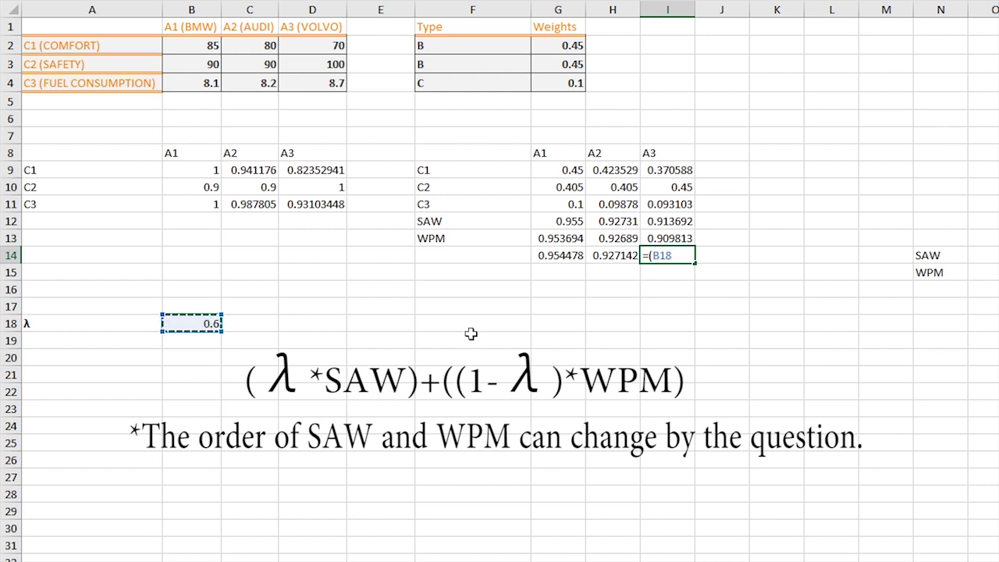
text(*)
click(667, 221)
text()+)
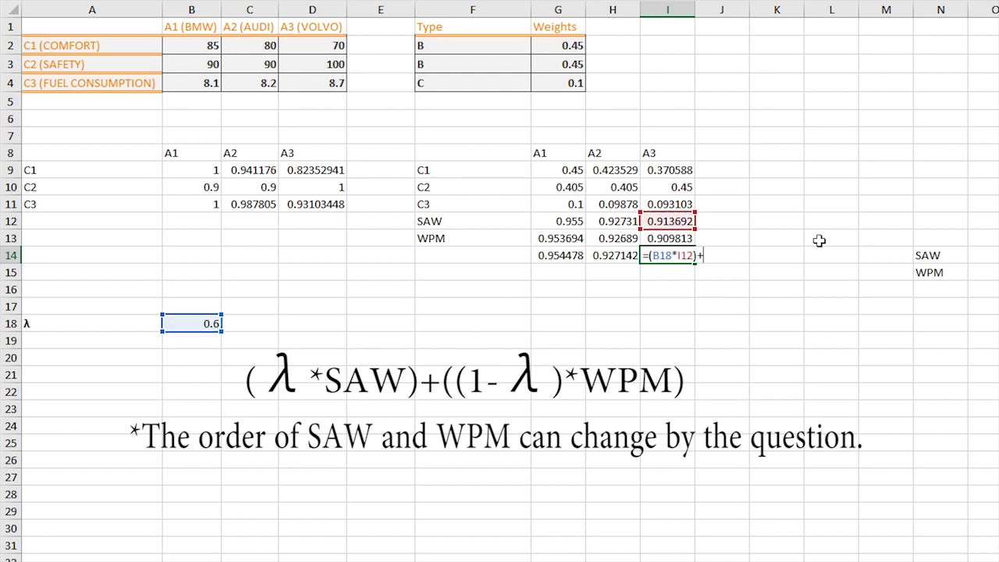
text(((1-)
click(200, 324)
text()*)
click(667, 238)
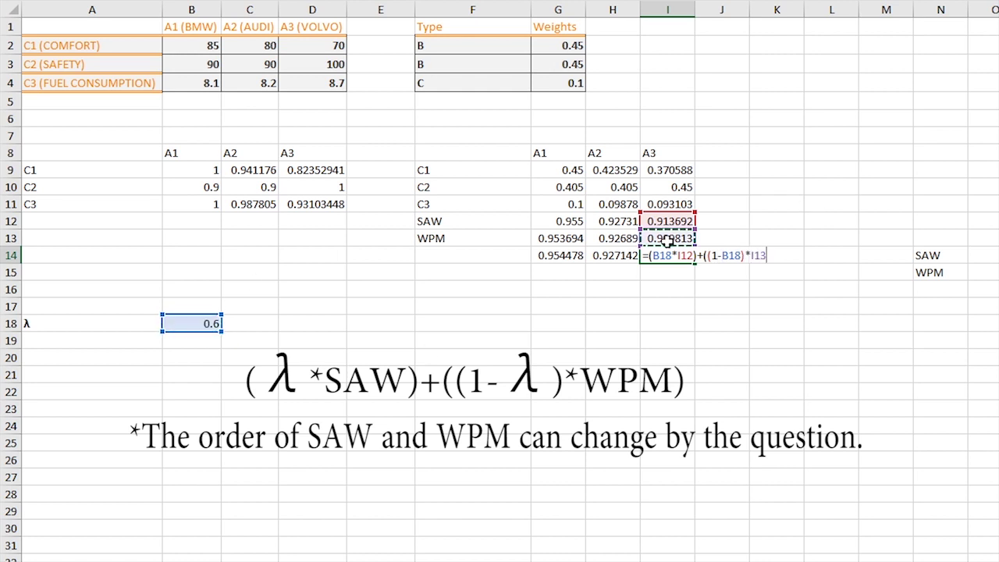
text())
key(Return)
Step: Examine the combined scores of the three cars in G14:I14 to rank them, along with the λ value in B18
drag(567, 256, 690, 262)
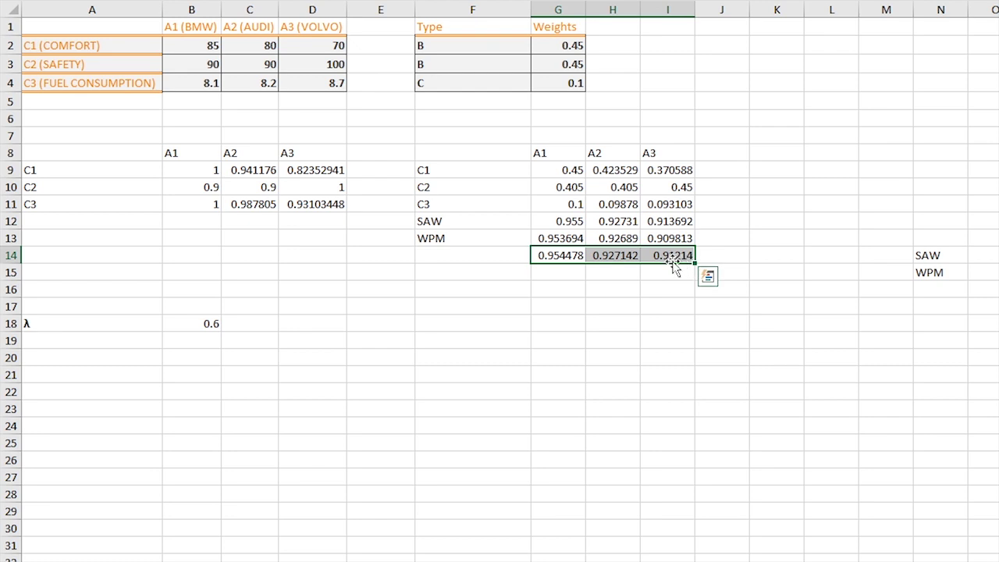
click(556, 271)
click(562, 255)
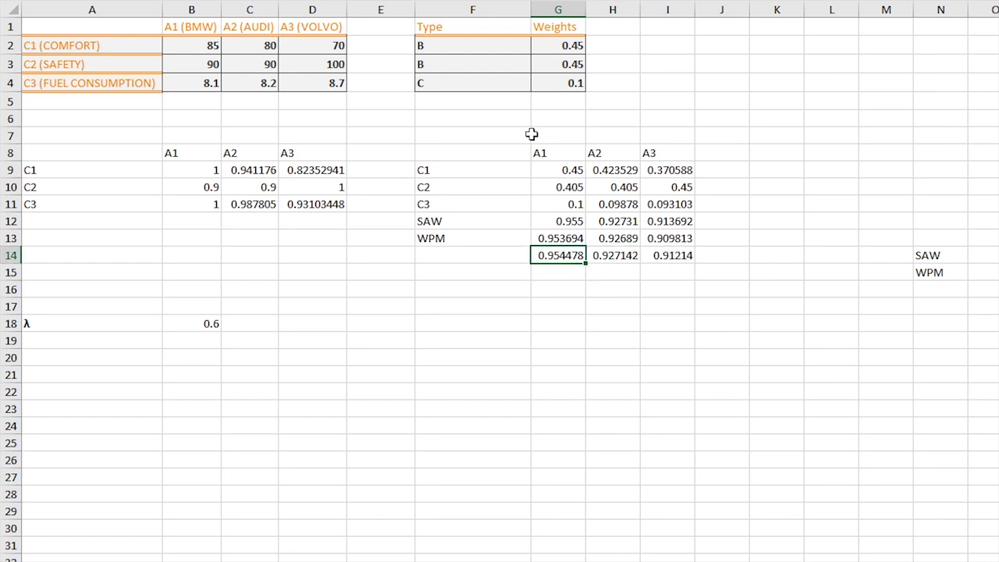
click(629, 256)
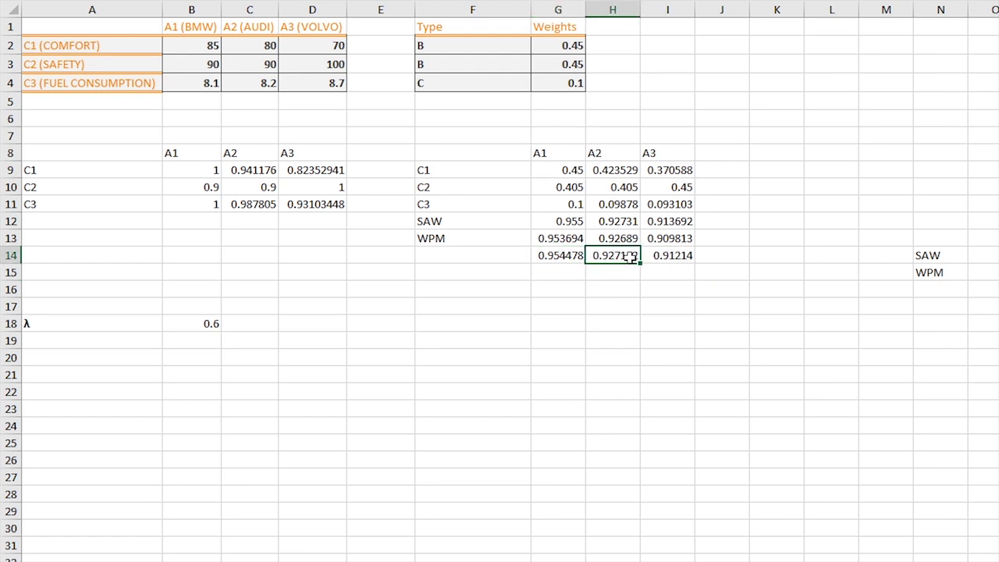
click(684, 260)
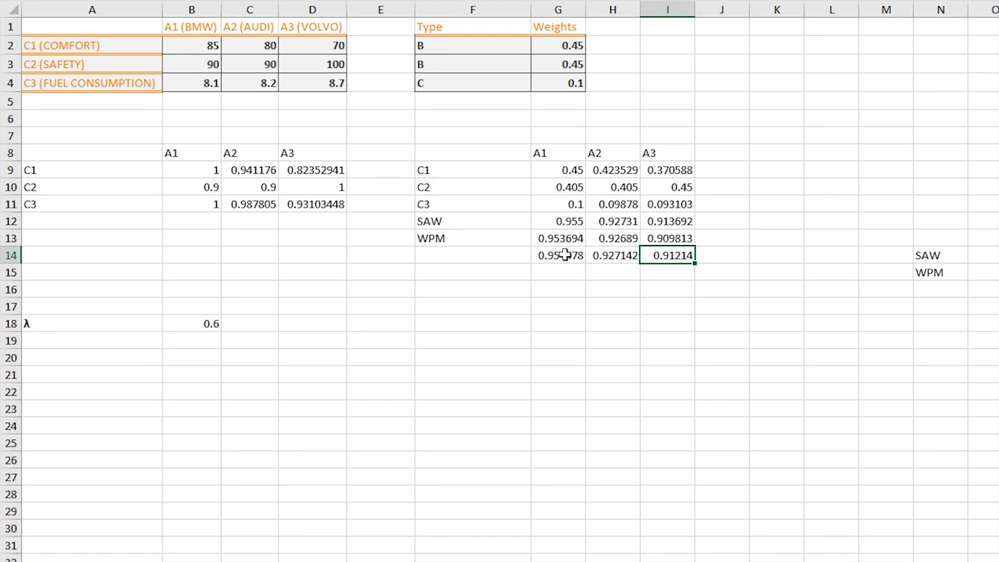
click(564, 255)
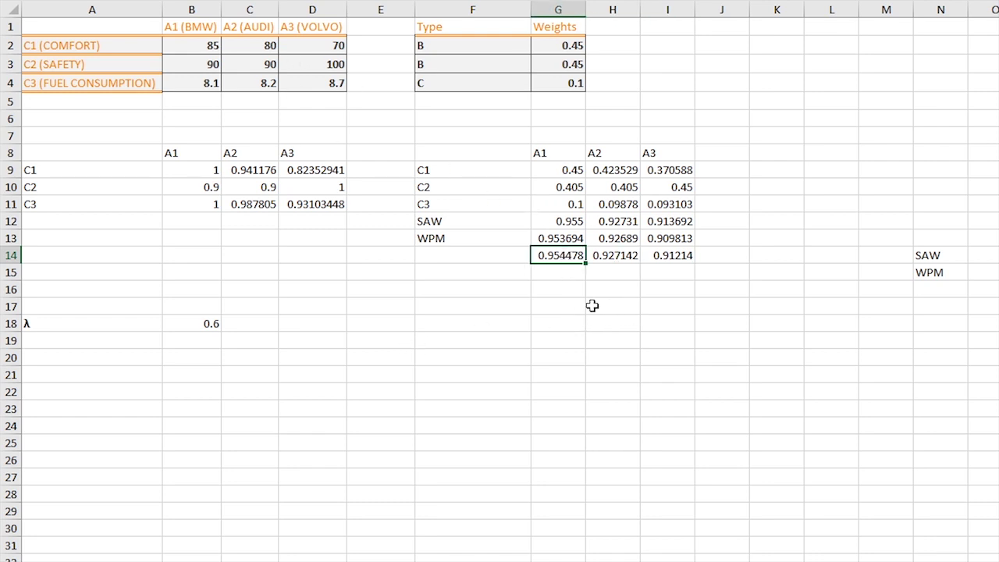
click(208, 324)
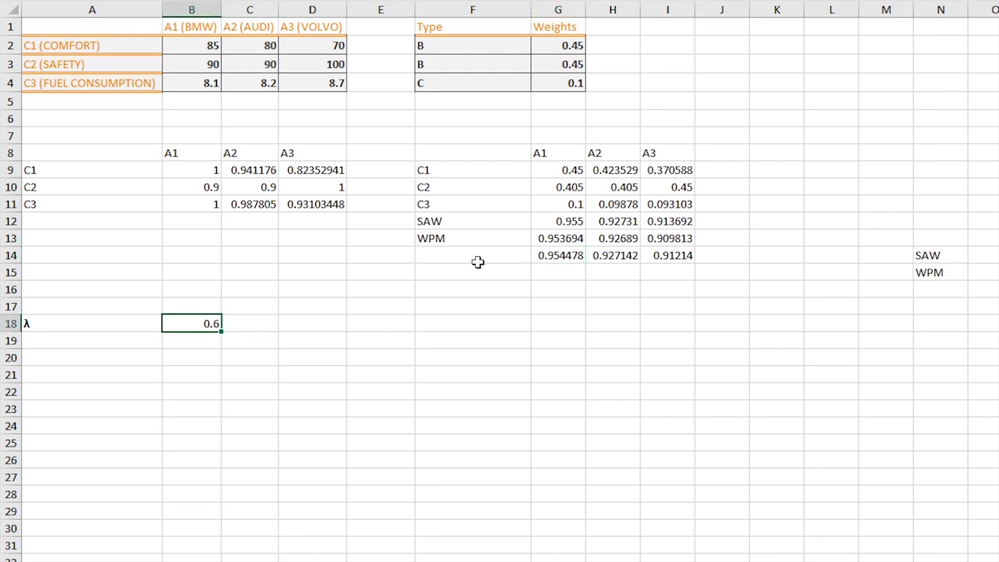
click(560, 256)
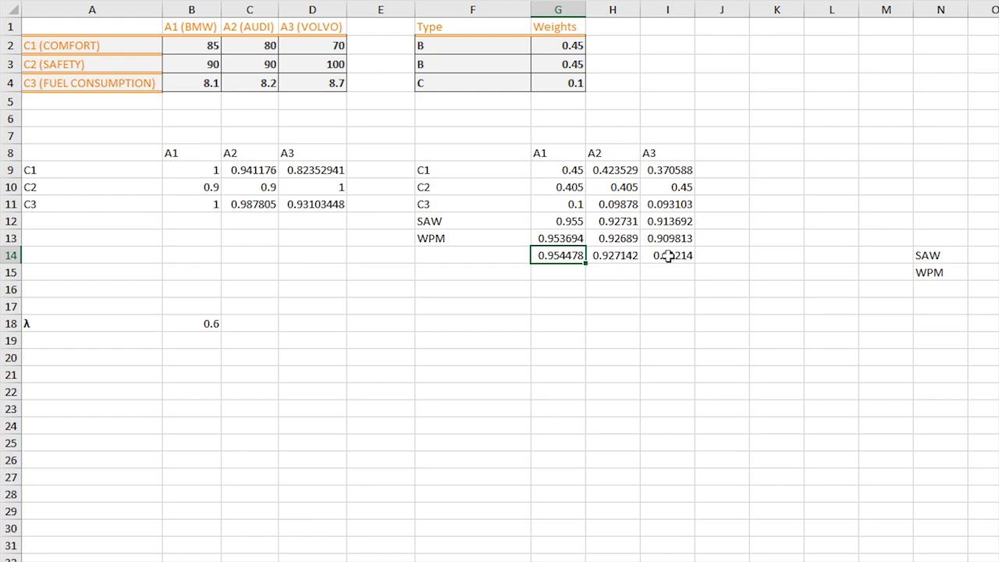